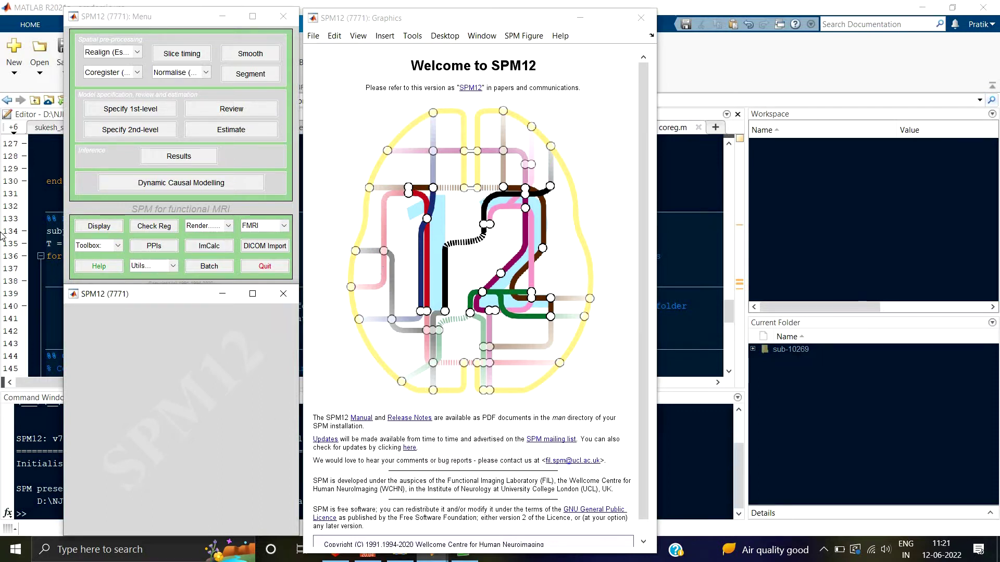
Start a registration check and add sub-10269_T1w.nii from the anat folder of sub-10269.
left_click(160, 225)
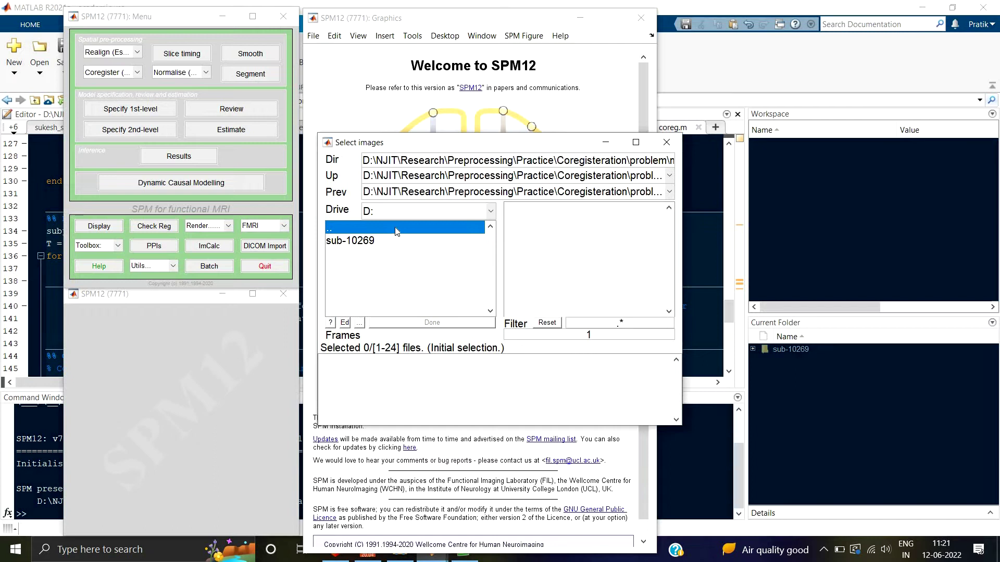
left_click(396, 229)
left_click(377, 245)
left_click(400, 243)
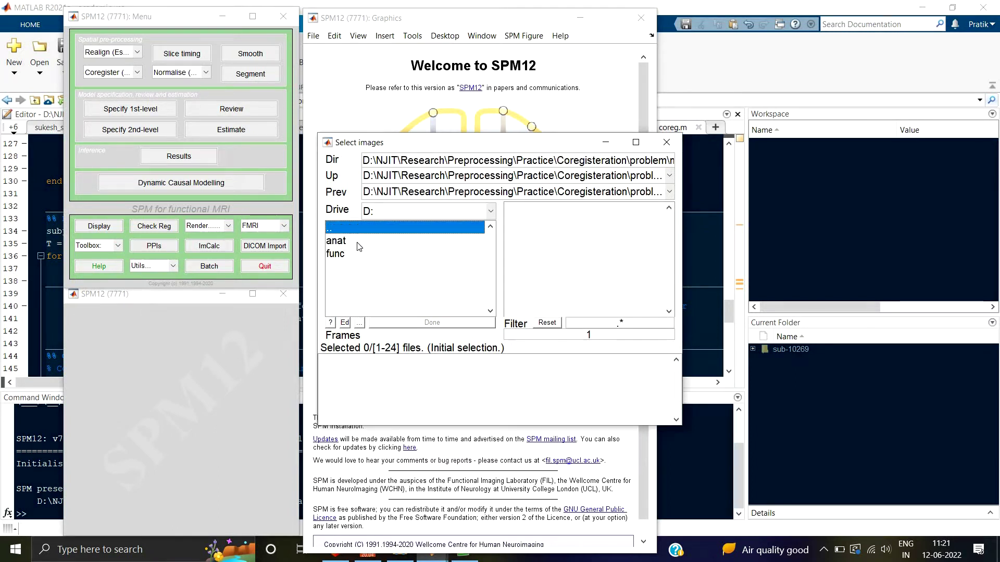
left_click(335, 241)
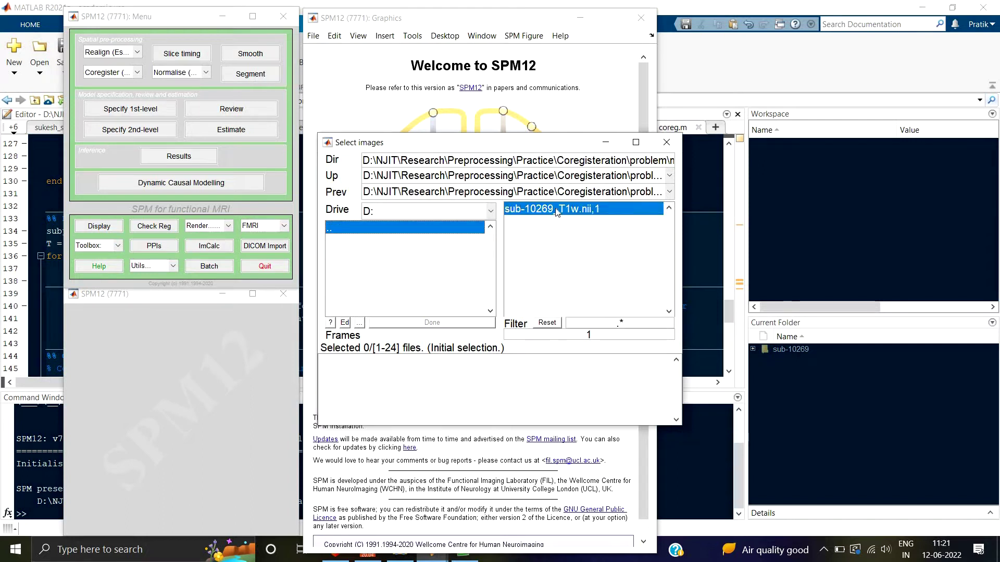
left_click(536, 209)
Add rsub-10269_task-rest_bold.nii from the func folder as the second image and display both images for comparison.
left_click(358, 241)
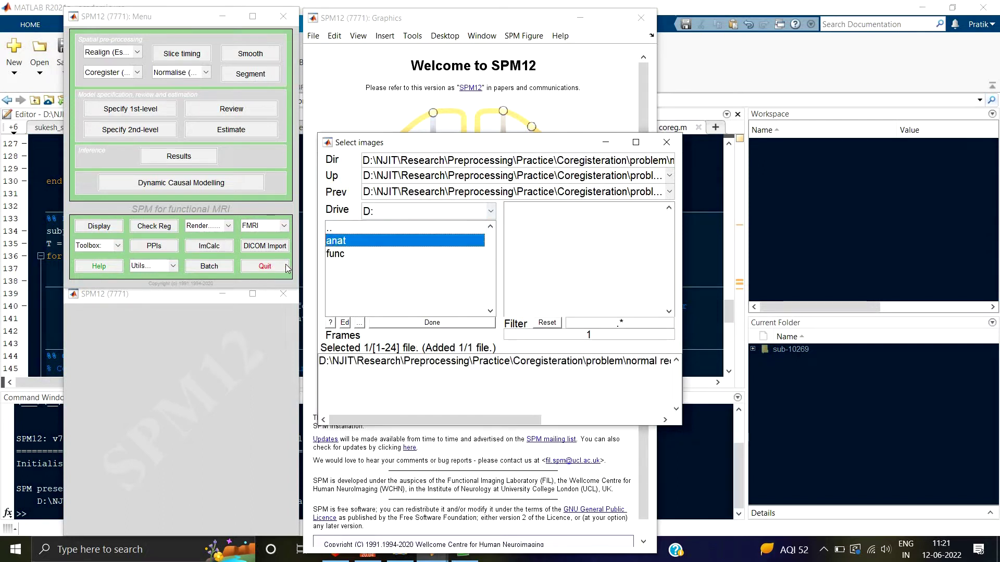
left_click(356, 255)
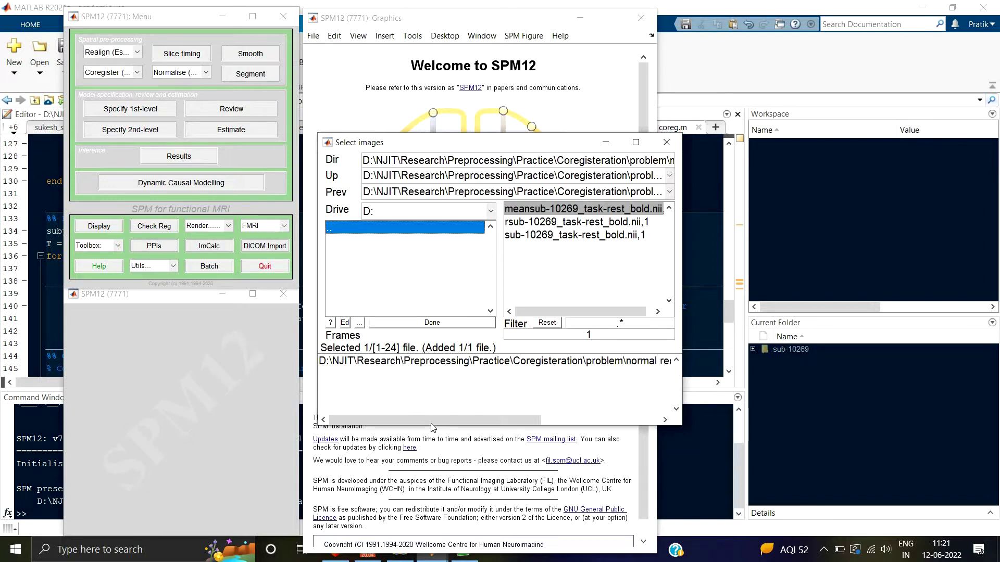
left_click_drag(430, 423, 669, 365)
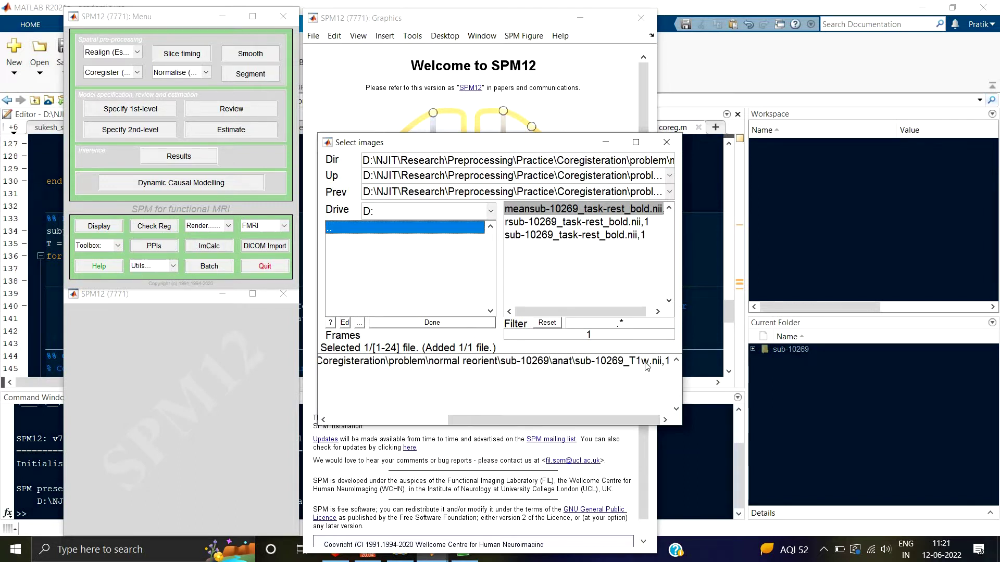
left_click(519, 224)
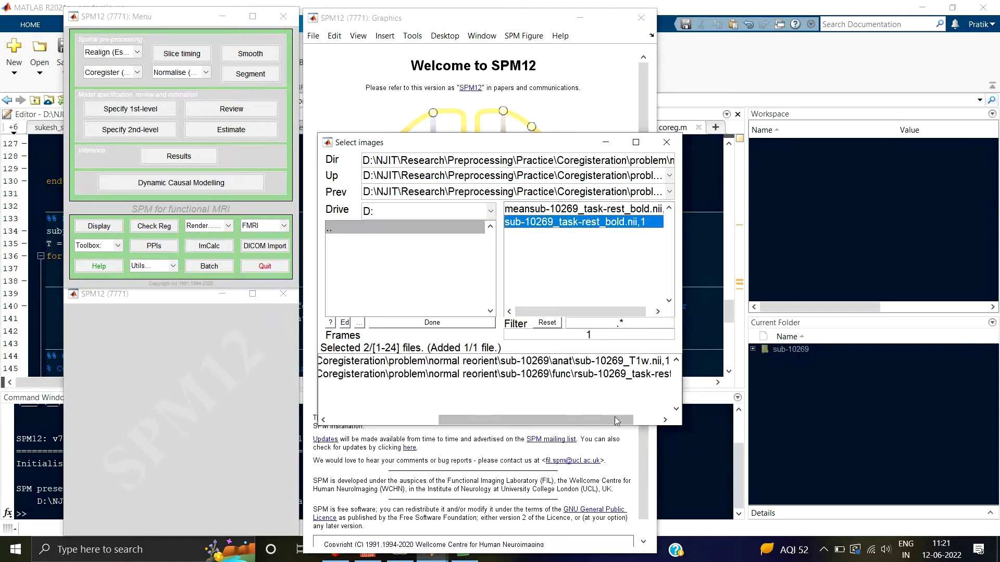
left_click_drag(616, 419, 661, 365)
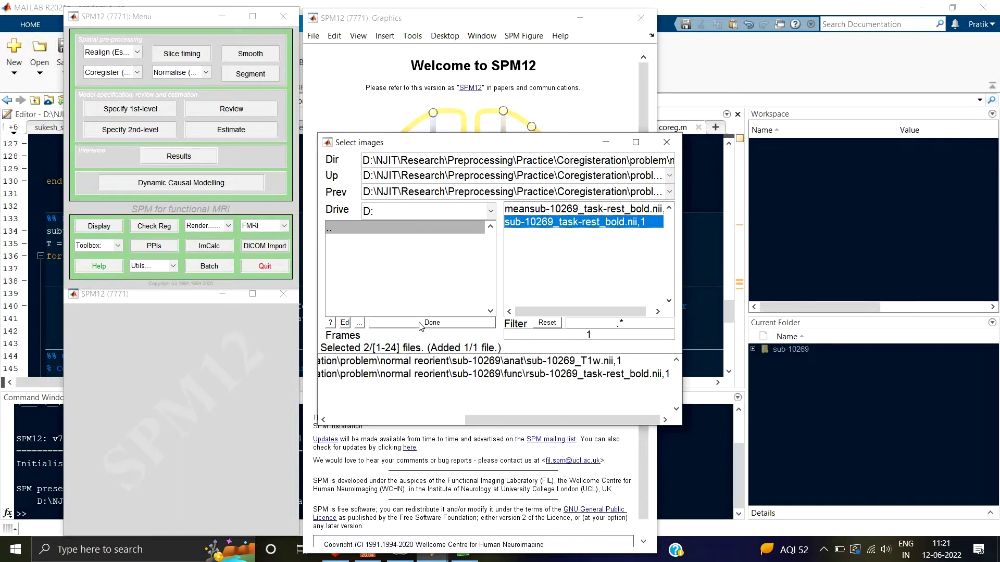
left_click(456, 322)
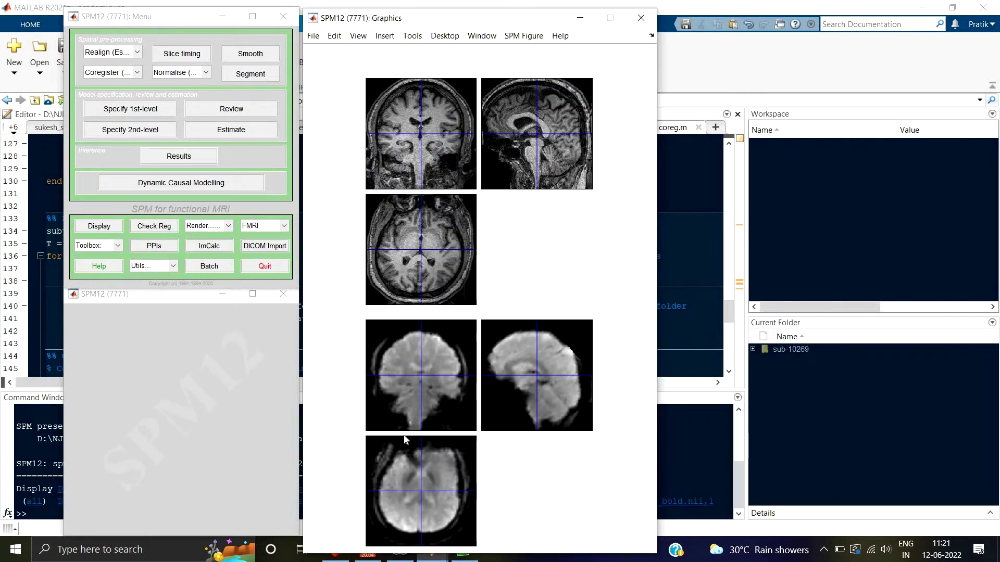
Display the functional image's contour onto all but the current image and place the crosshair near the ventricles in the coronal anatomical view.
right_click(426, 362)
mouse_move(557, 454)
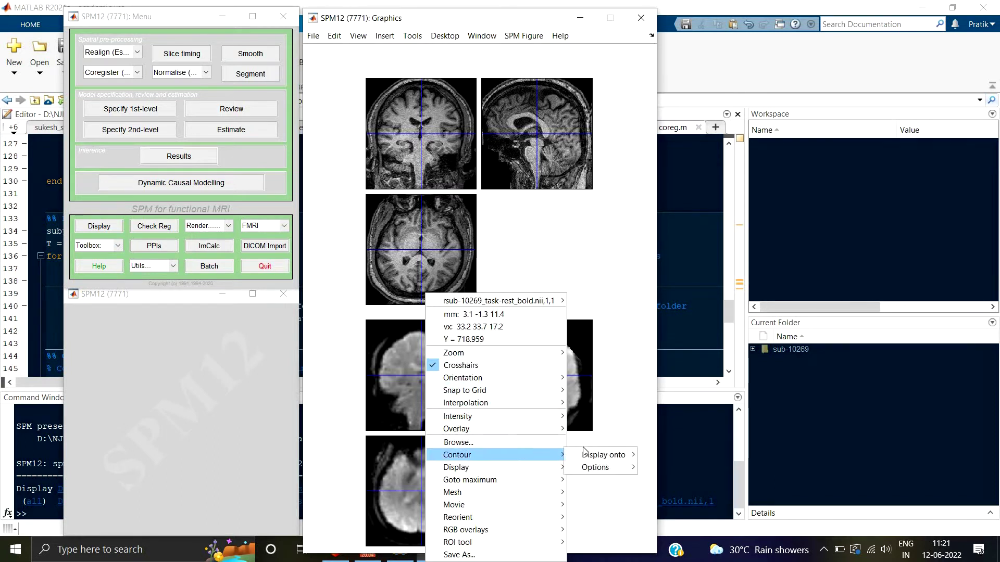
mouse_move(620, 455)
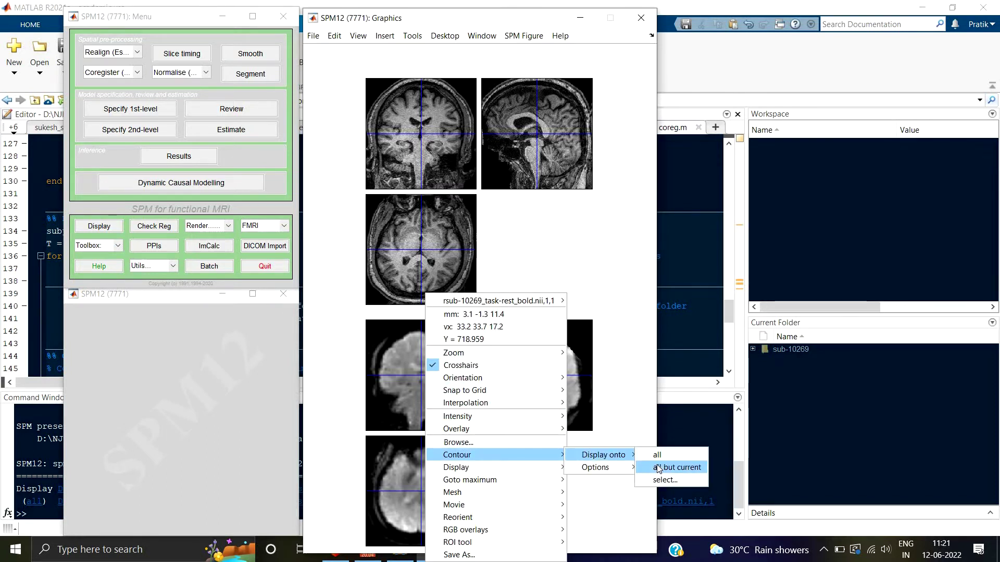
left_click(659, 467)
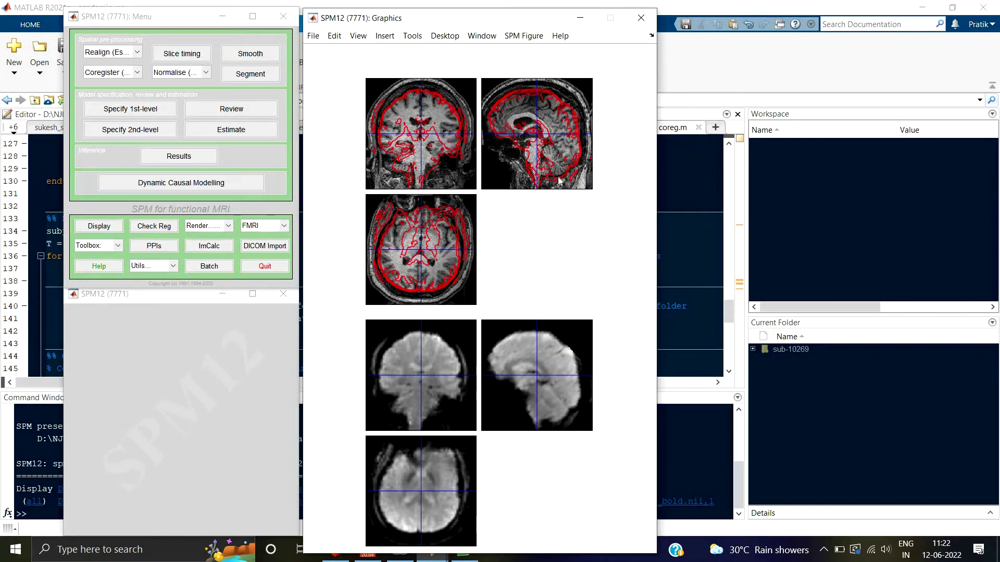
left_click(425, 122)
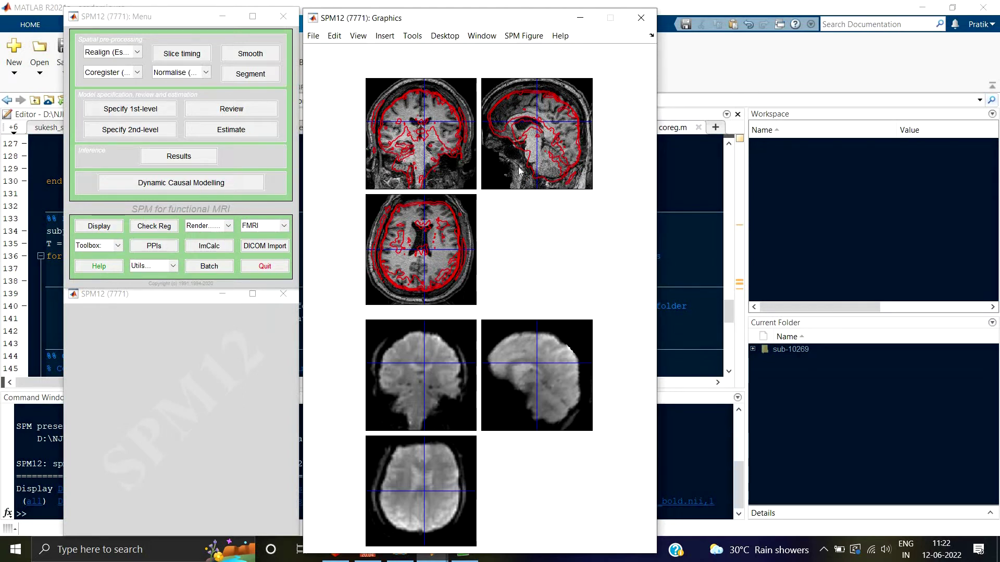
Start reorienting only the functional image and set its upward translation to 2 mm.
right_click(425, 368)
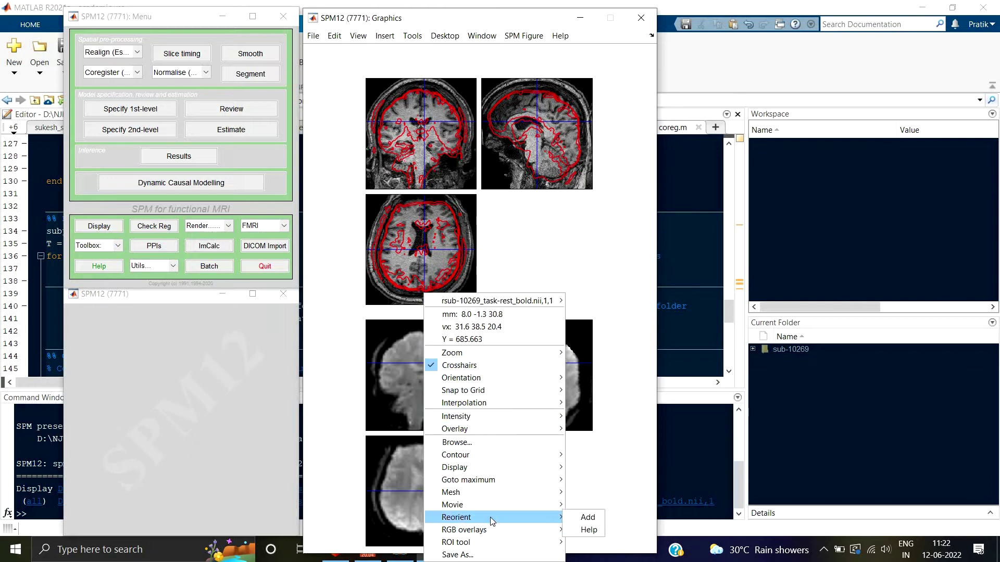
mouse_move(489, 517)
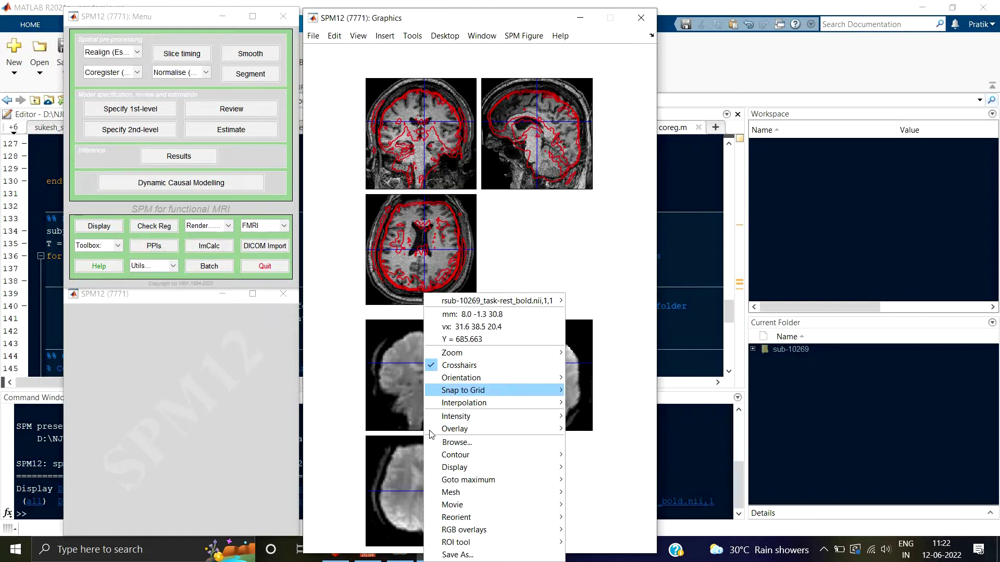
mouse_move(469, 499)
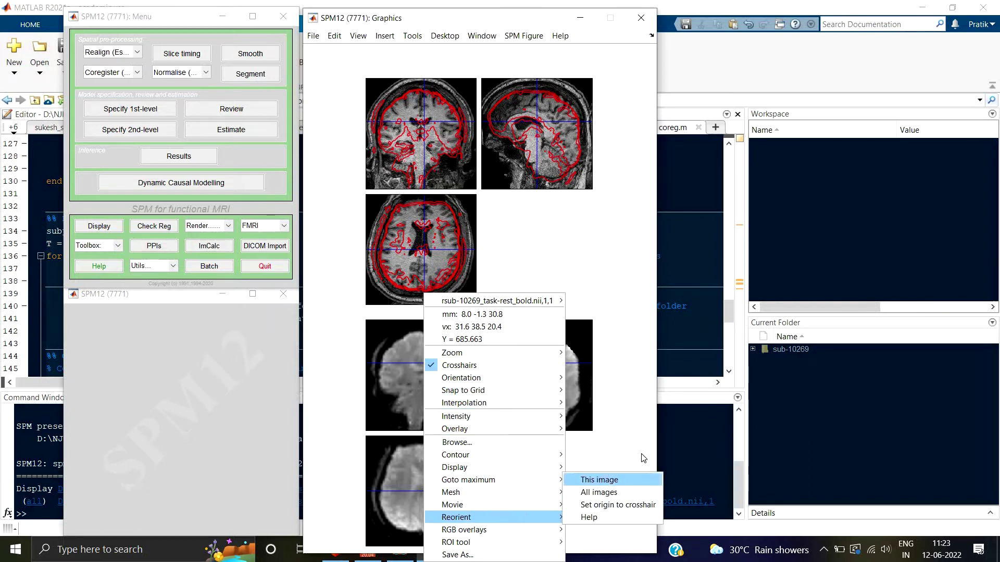
left_click(635, 479)
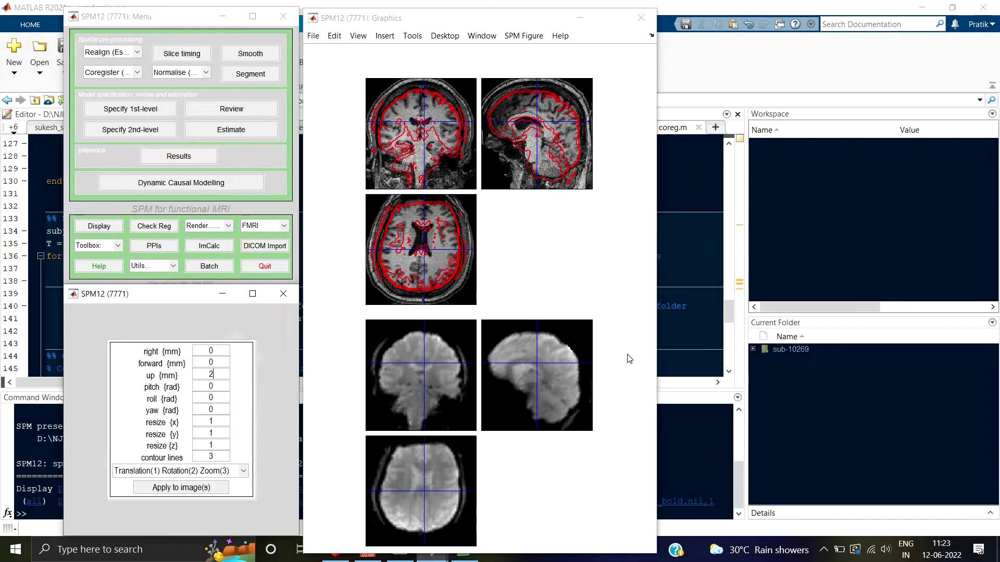
key("Return")
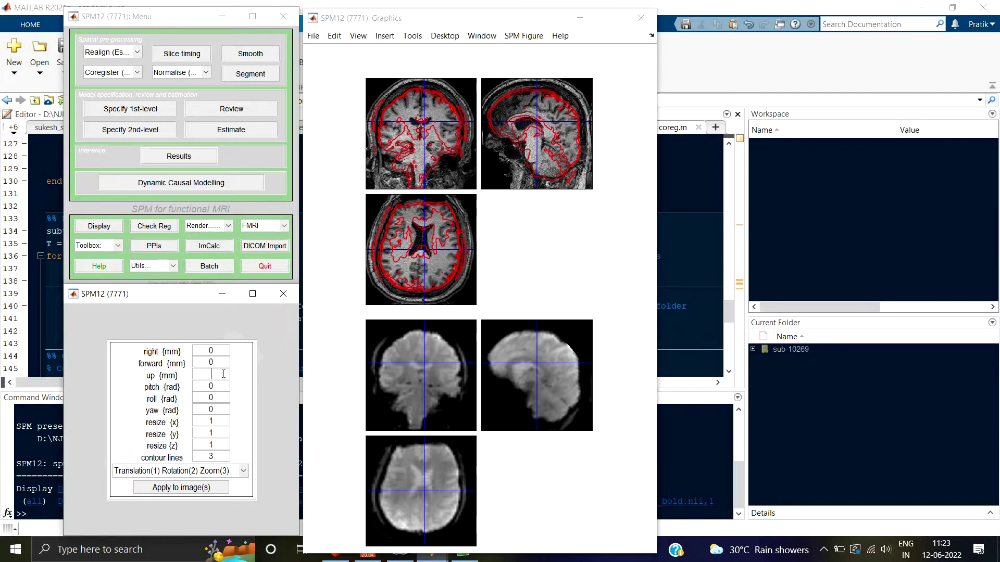
Try other upward translations for the functional image, including 6 mm, and settle on 5 mm.
key("Return")
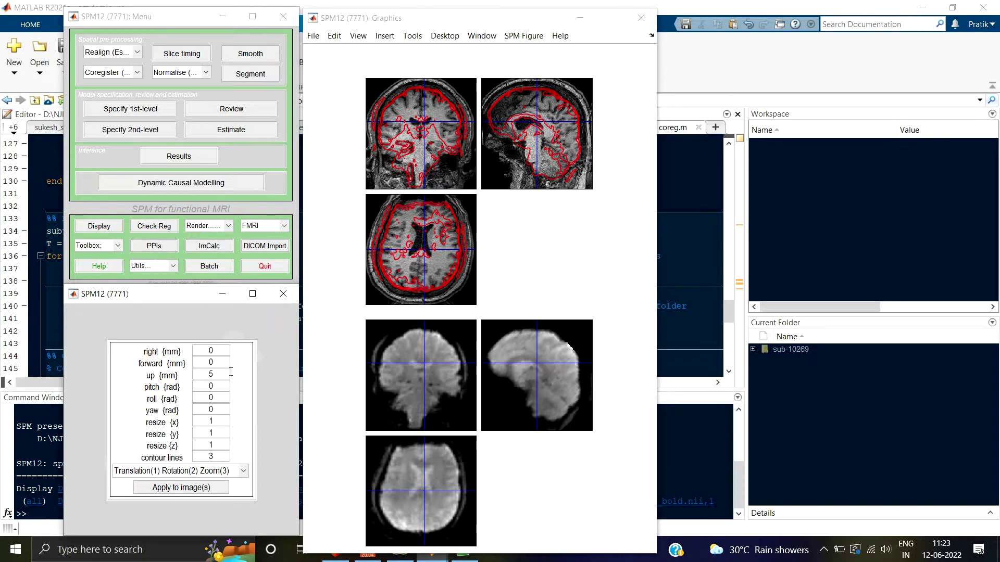
key("Return")
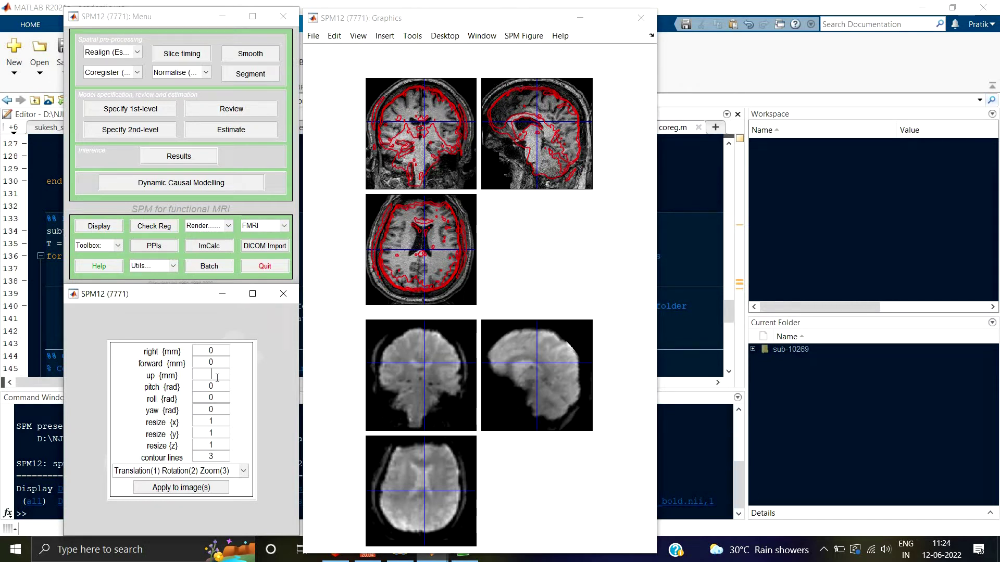
type("6")
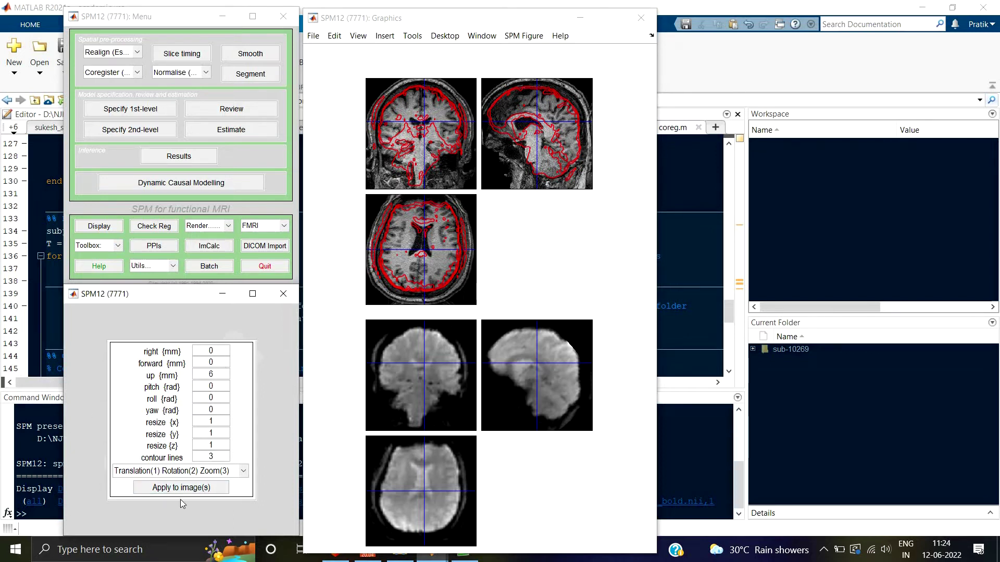
key("BackSpace")
type("5")
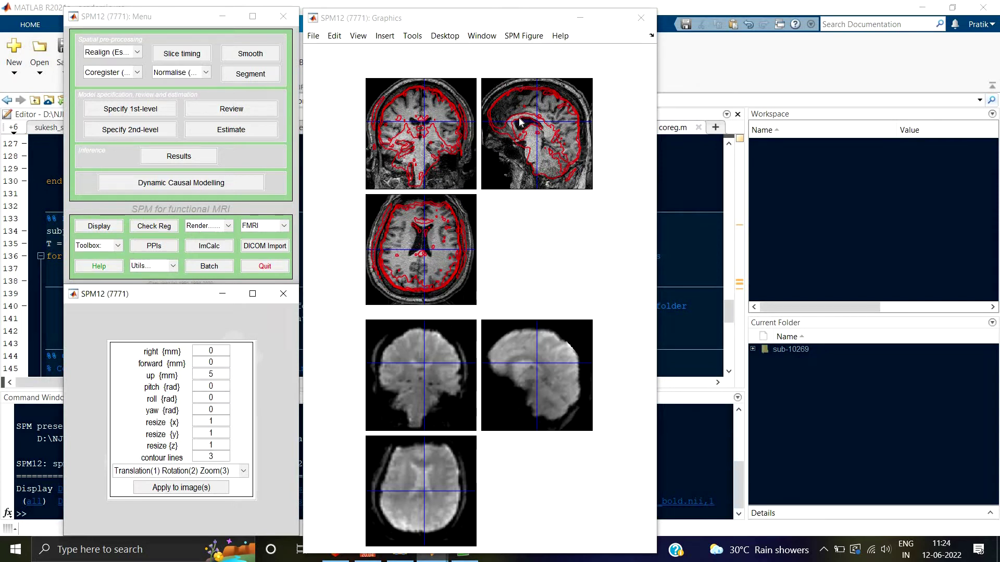
Examine the contour alignment on the anatomical image at several crosshair positions around the ventricles.
left_click(422, 122)
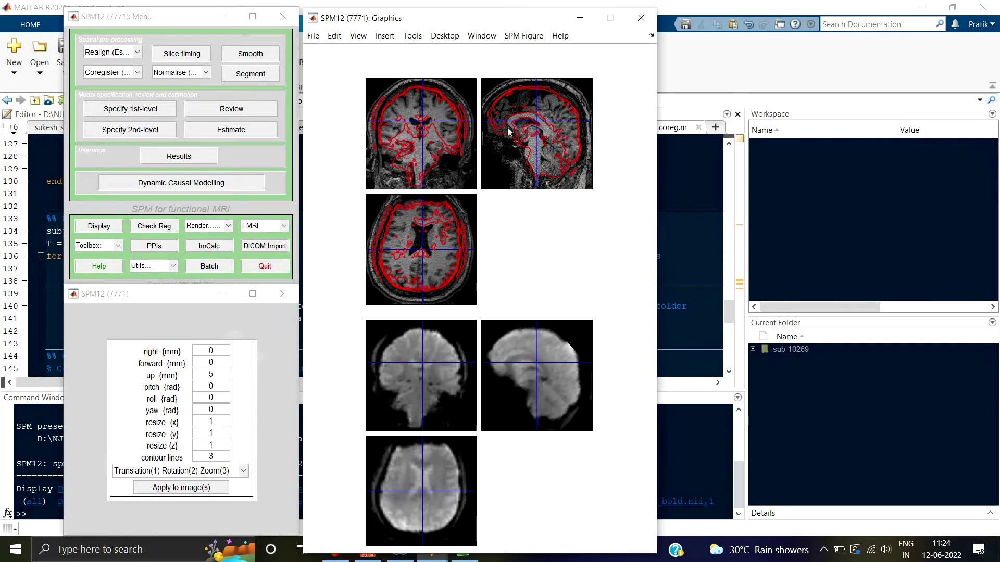
left_click(431, 116)
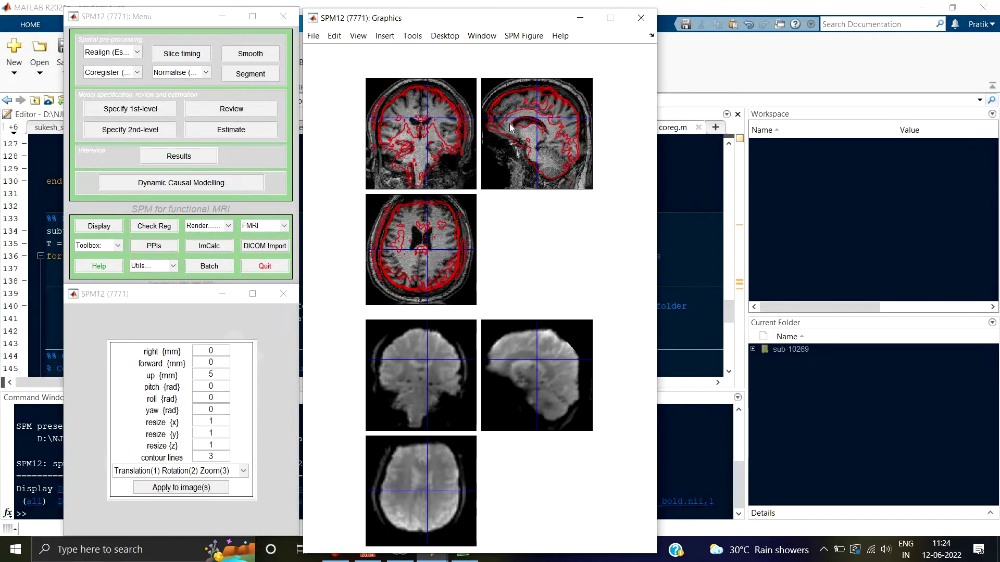
left_click(413, 134)
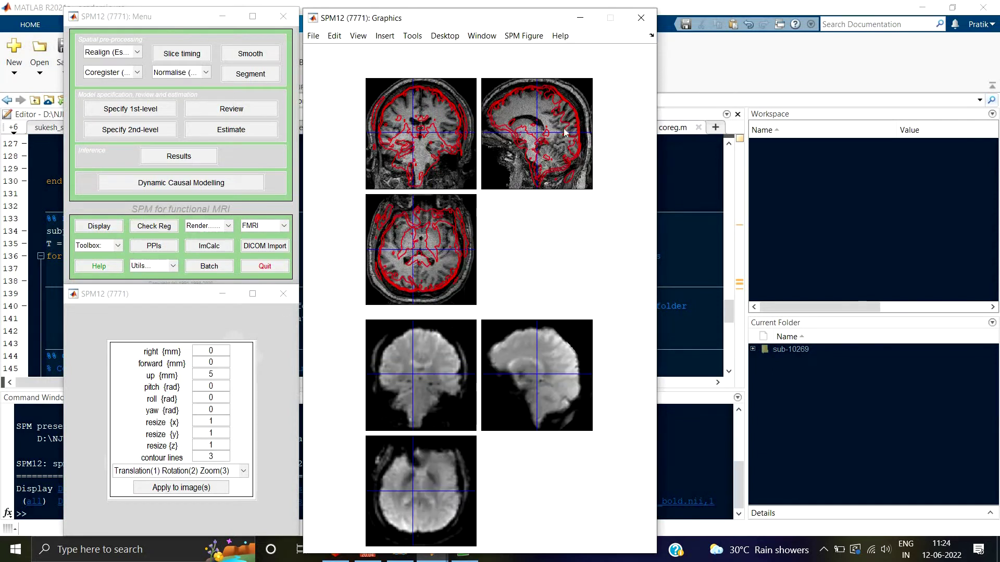
left_click(424, 112)
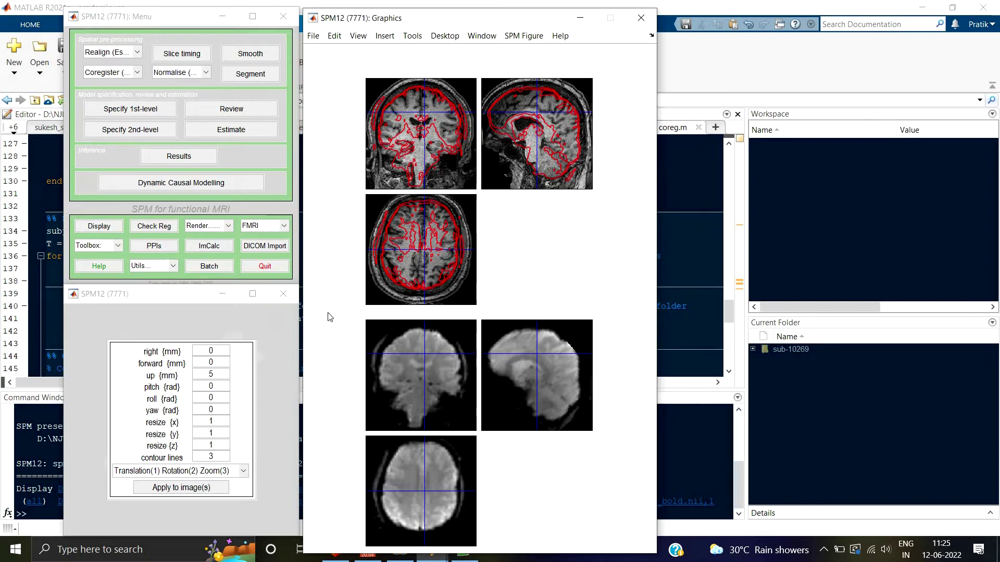
Start applying the reorientation to image files and add meansub-10269_task-rest_bold.nii to the selection.
left_click(193, 489)
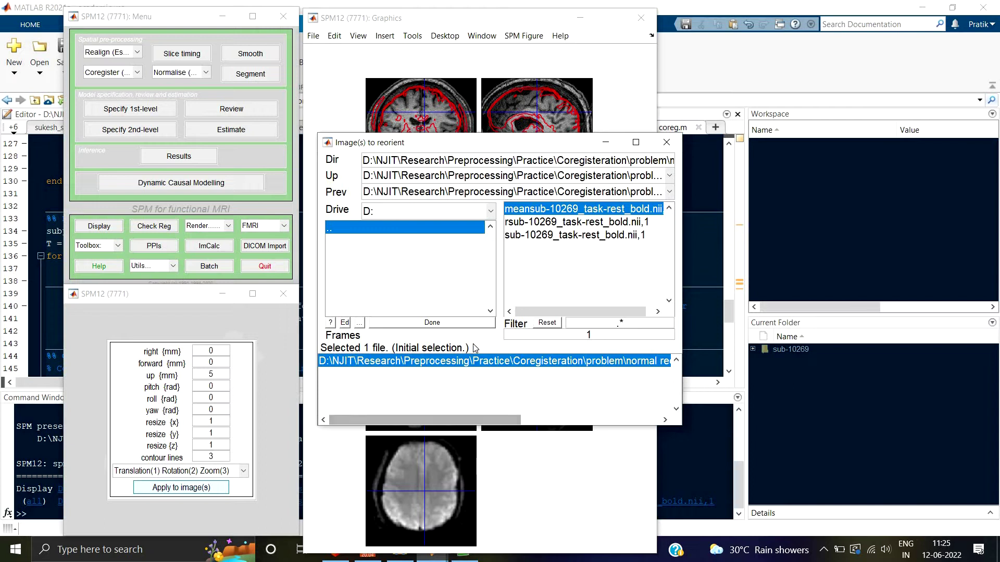
left_click_drag(451, 421, 613, 408)
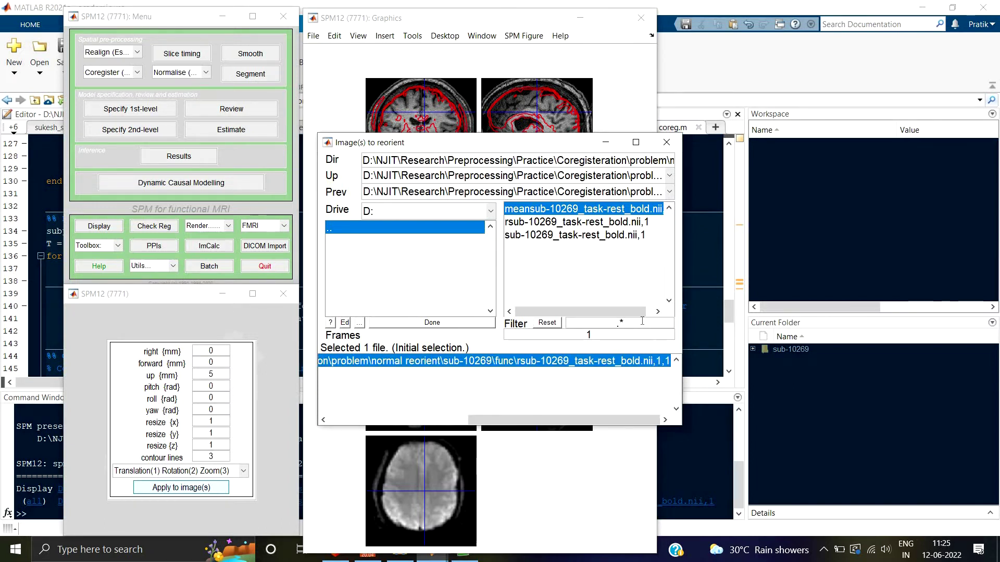
left_click(543, 210)
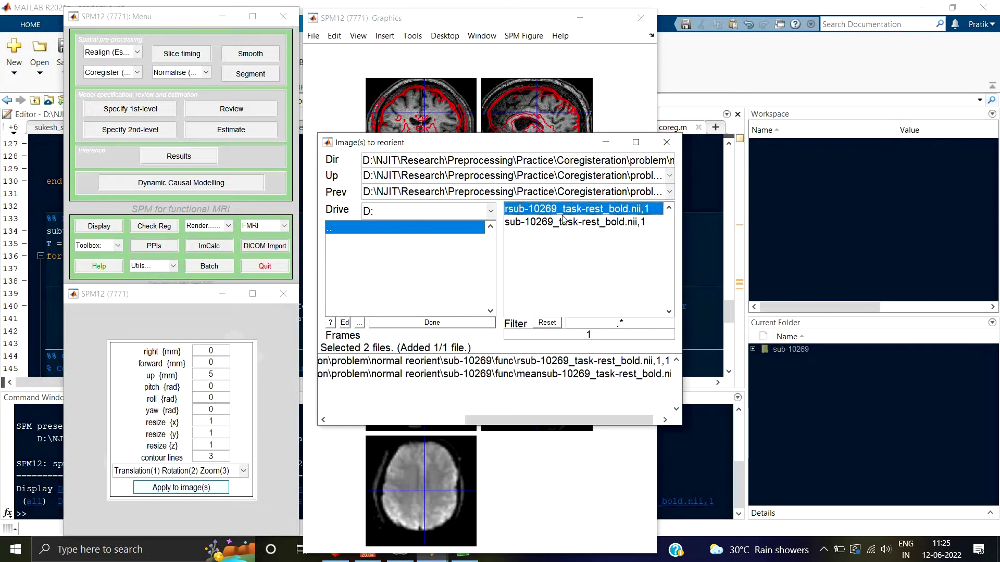
Set the frame range to 1:200 so the individual functional volumes are listed.
left_click(615, 324)
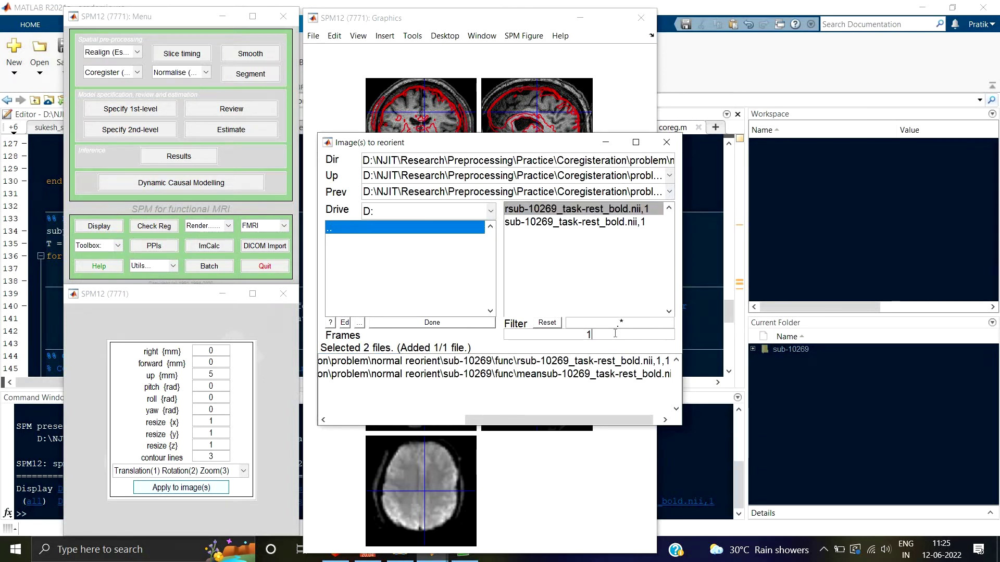
left_click(615, 333)
type(":200")
key("Return")
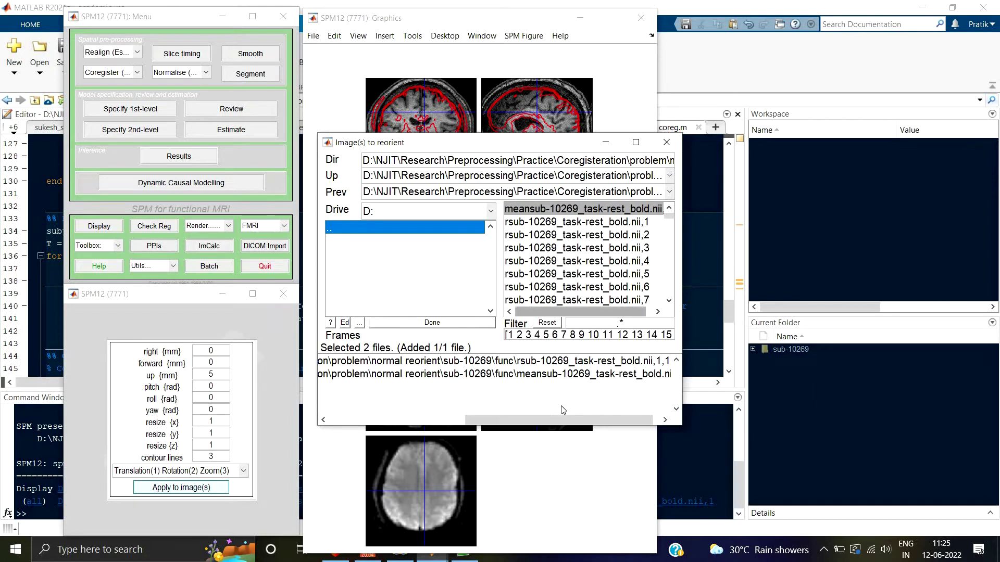
Add volumes 2 through 152 of rsub-10269_task-rest_bold.nii to the images to reorient and check the selected file list.
left_click_drag(555, 422, 605, 420)
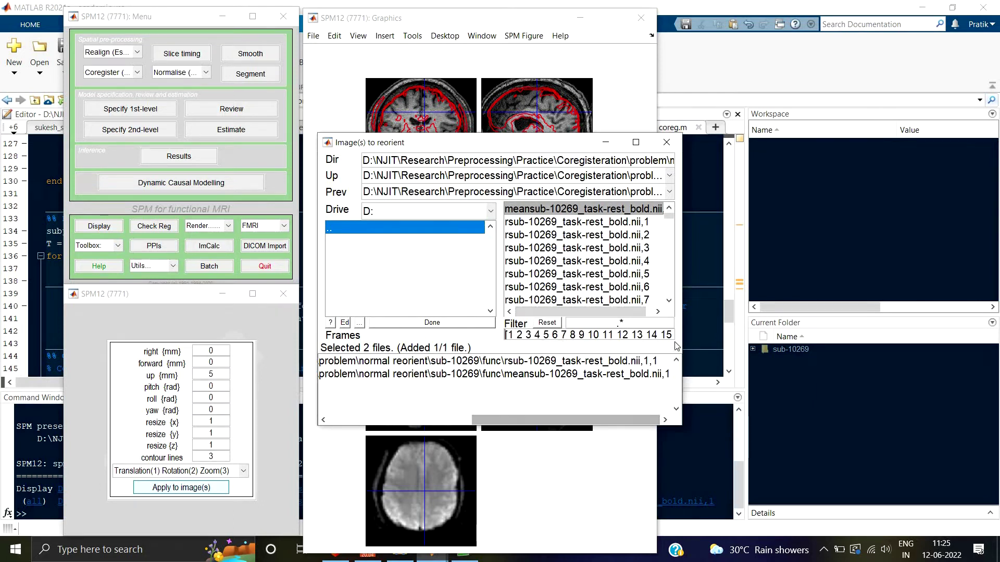
left_click(634, 238)
scroll(599, 249, "down", 18)
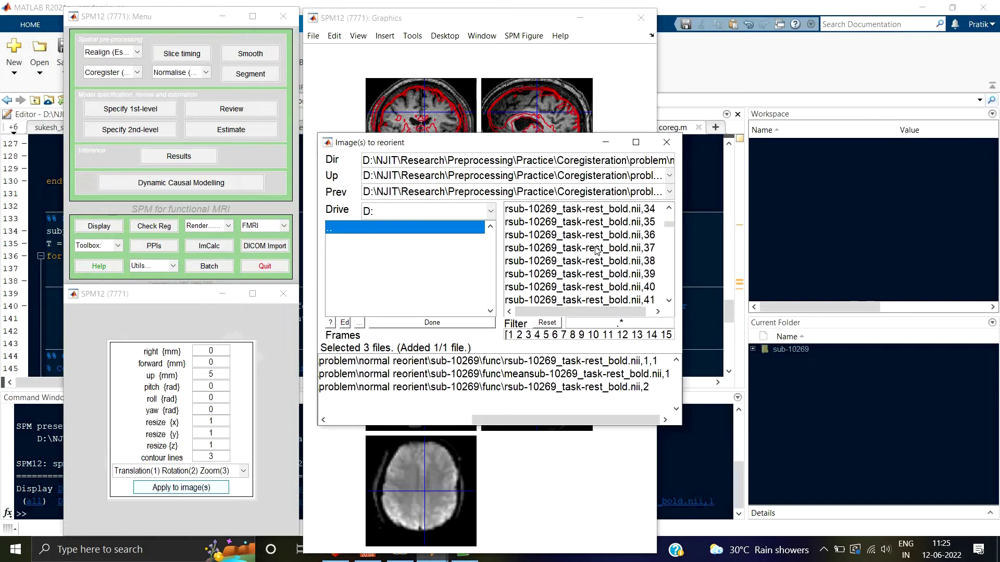
scroll(598, 250, "down", 20)
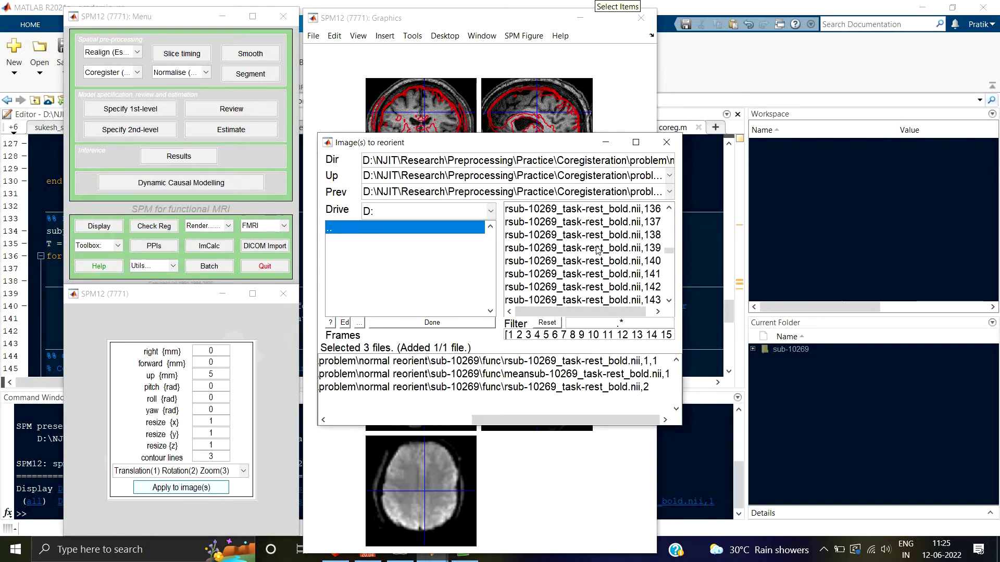
scroll(603, 237, "up", 2)
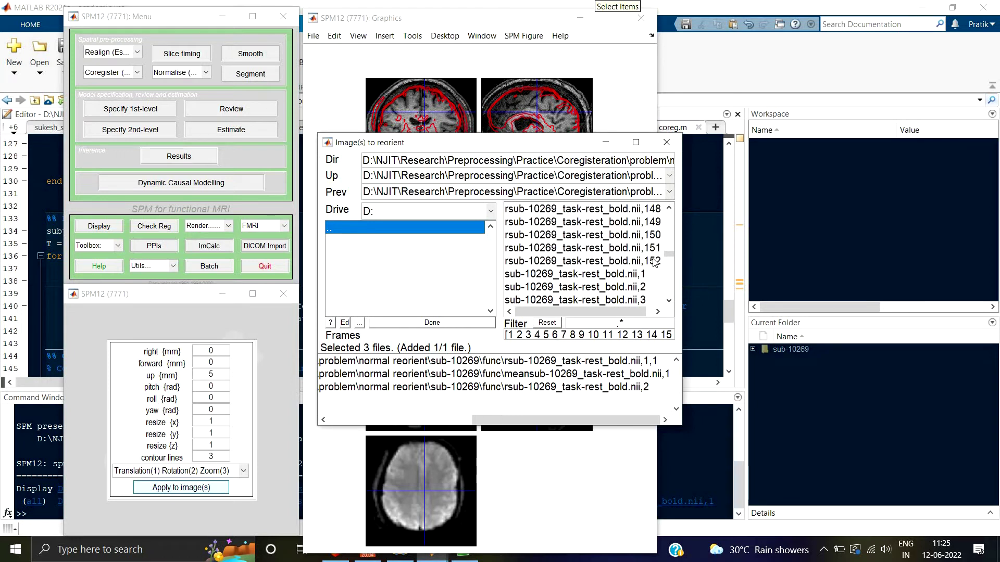
left_click(523, 261, "shift")
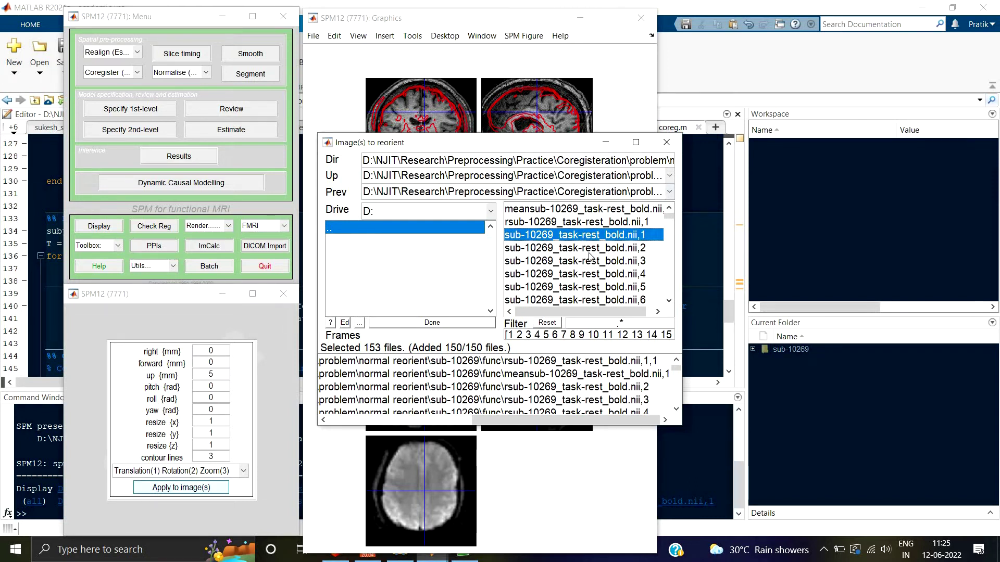
scroll(588, 266, "down", 3)
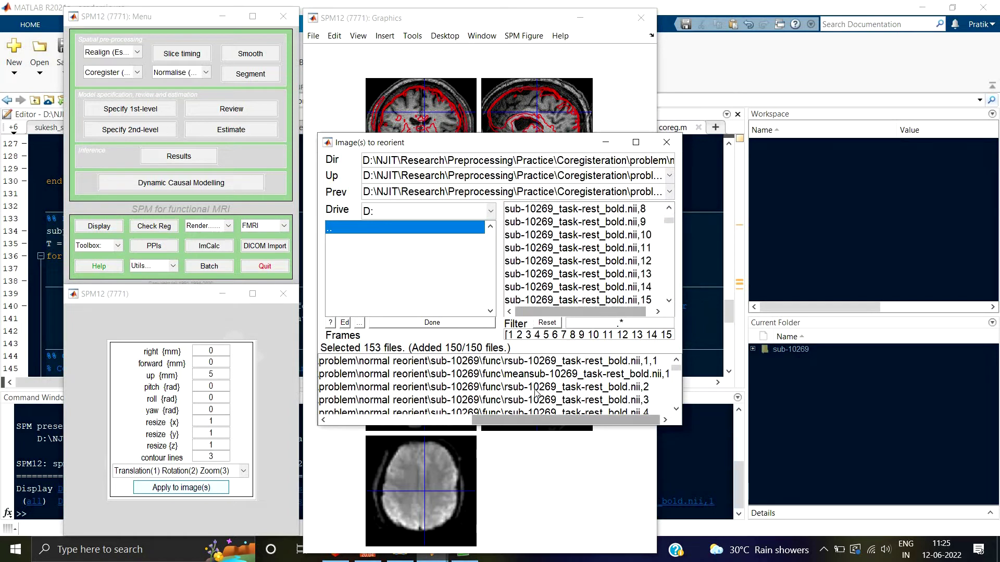
scroll(565, 373, "down", 20)
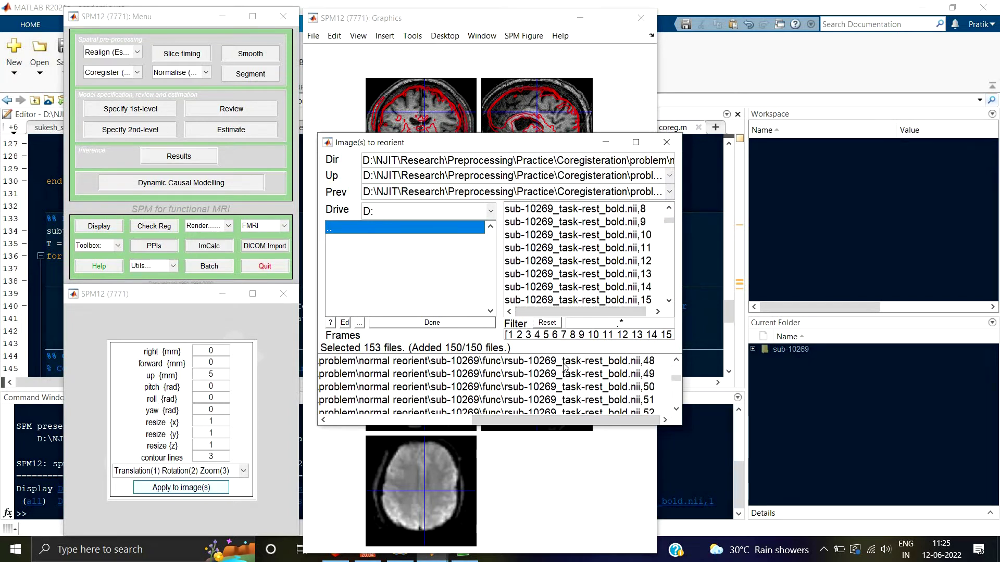
Apply the reorientation to the selected files and save its matrix as rsub-10269_task-rest_bold_reorient.mat in the func folder.
left_click(431, 323)
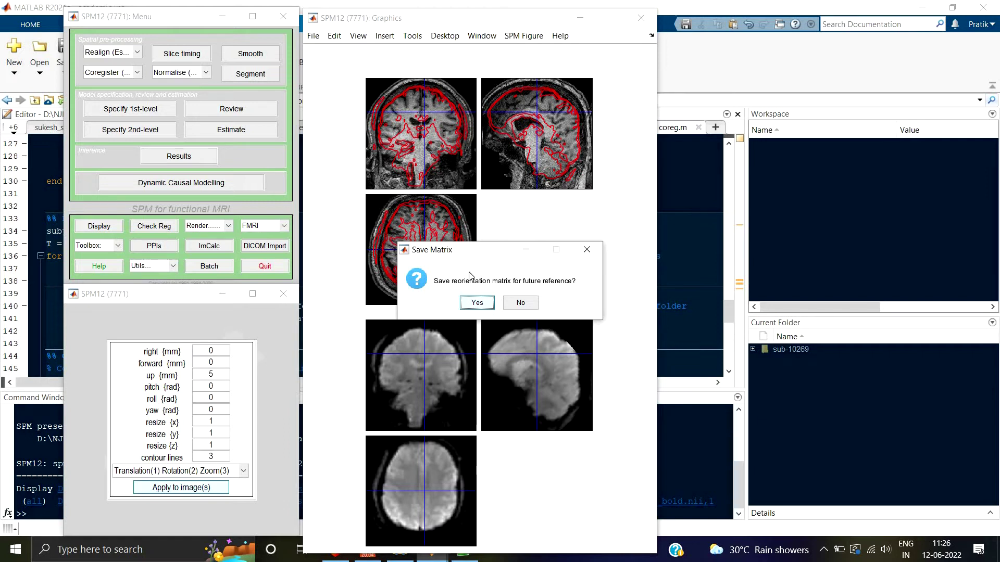
left_click(475, 304)
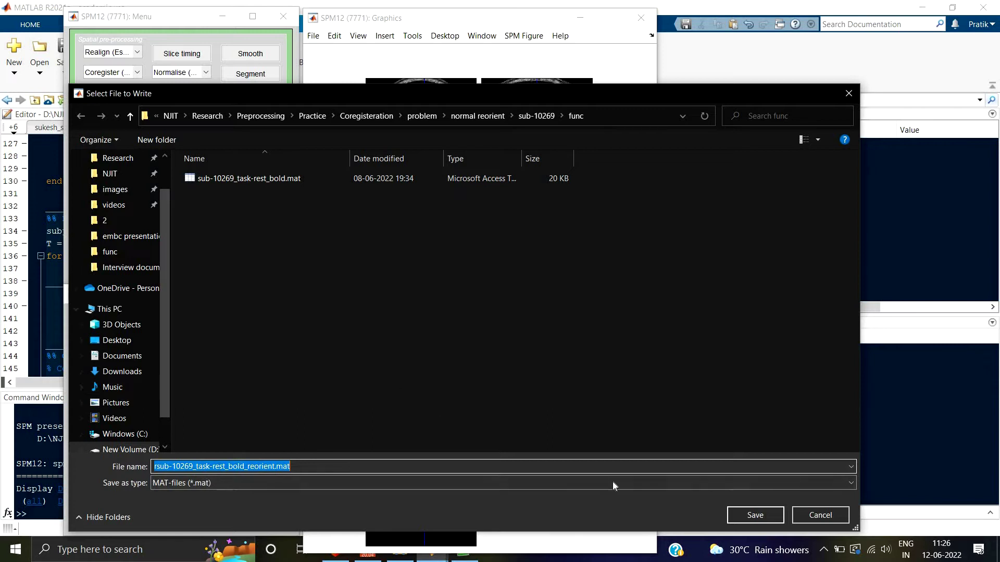
left_click(751, 512)
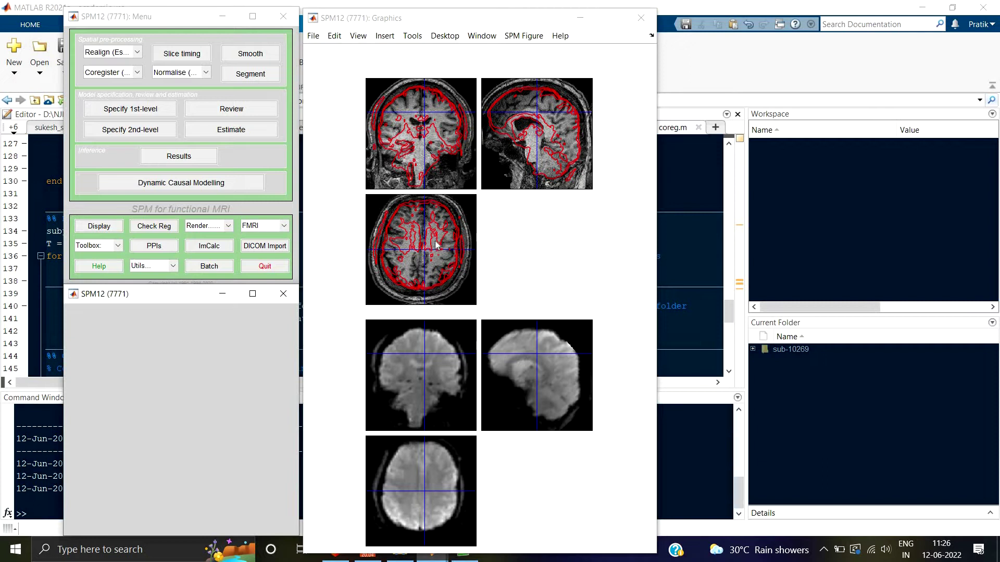
Examine how the functional contours fit the anatomical image at several crosshair positions around the ventricles after the reorientation.
left_click(481, 204)
left_click(527, 121)
left_click(543, 132)
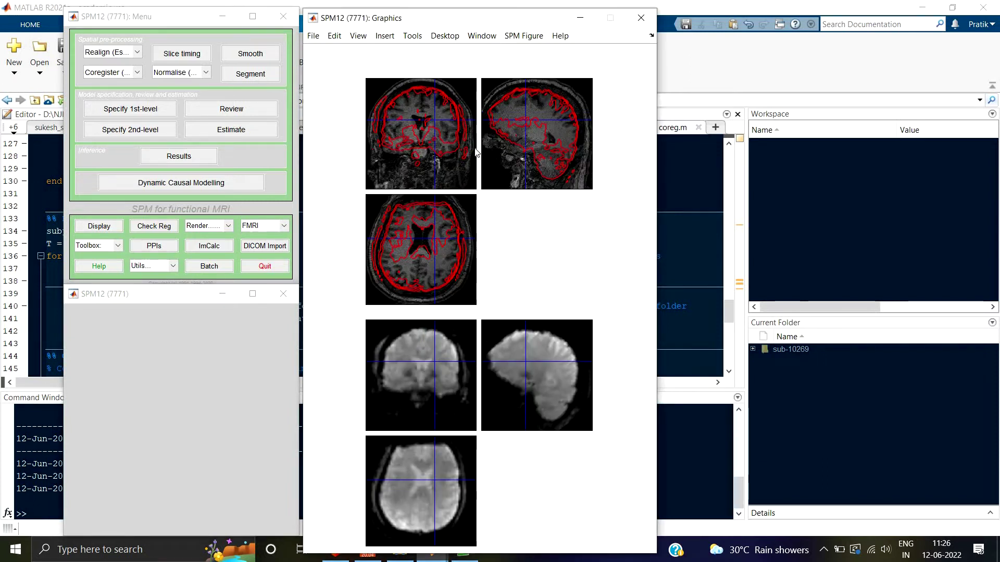
left_click(425, 125)
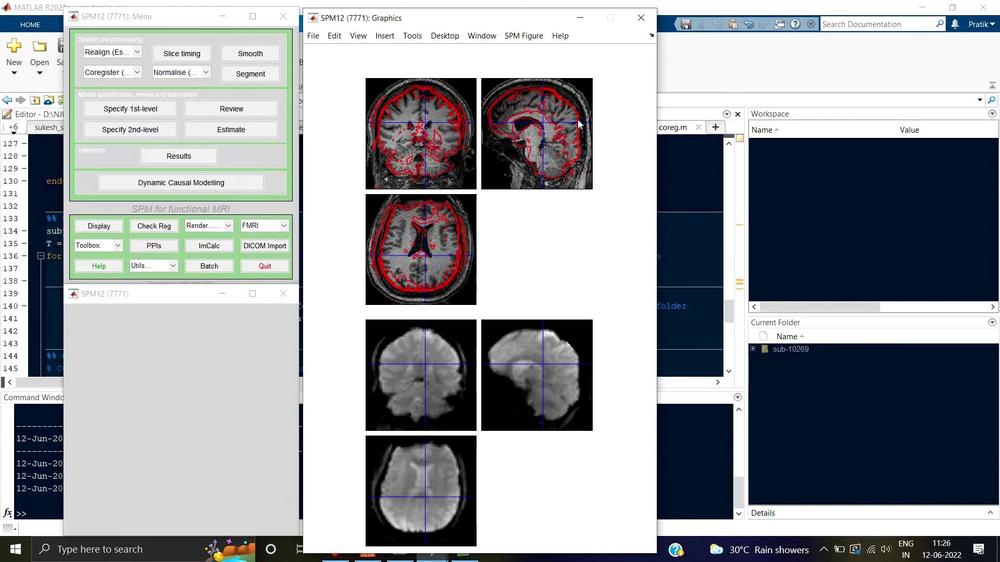
left_click(537, 122)
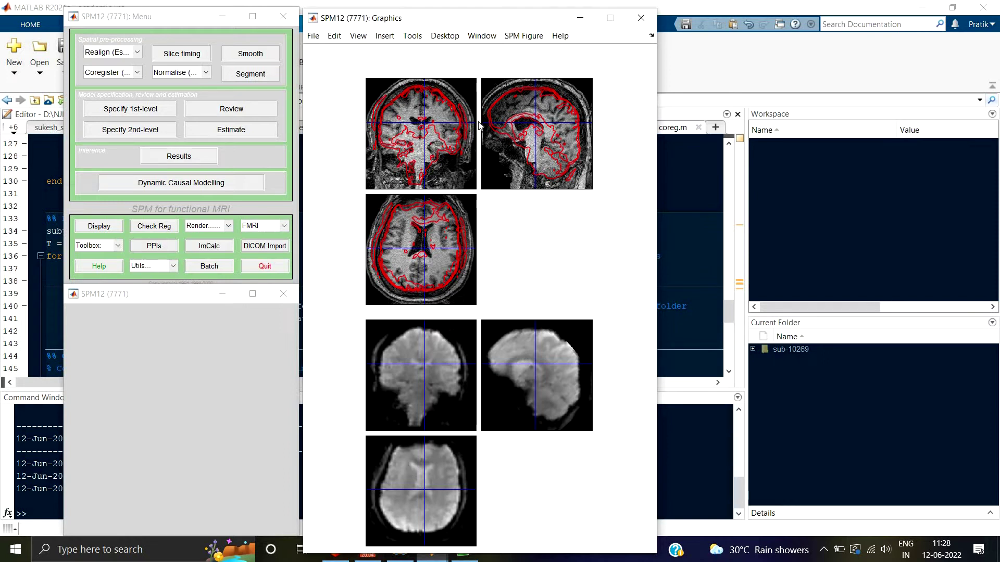
Switch to the Ubuntu terminal and move its window so the upper anatomical views stay uncovered.
left_click(367, 554)
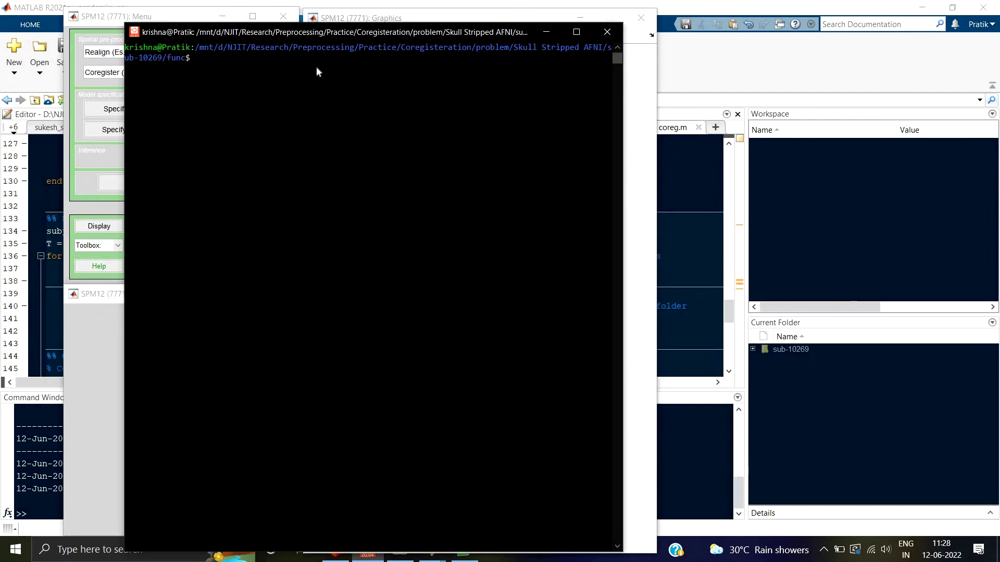
left_click_drag(317, 32, 389, 132)
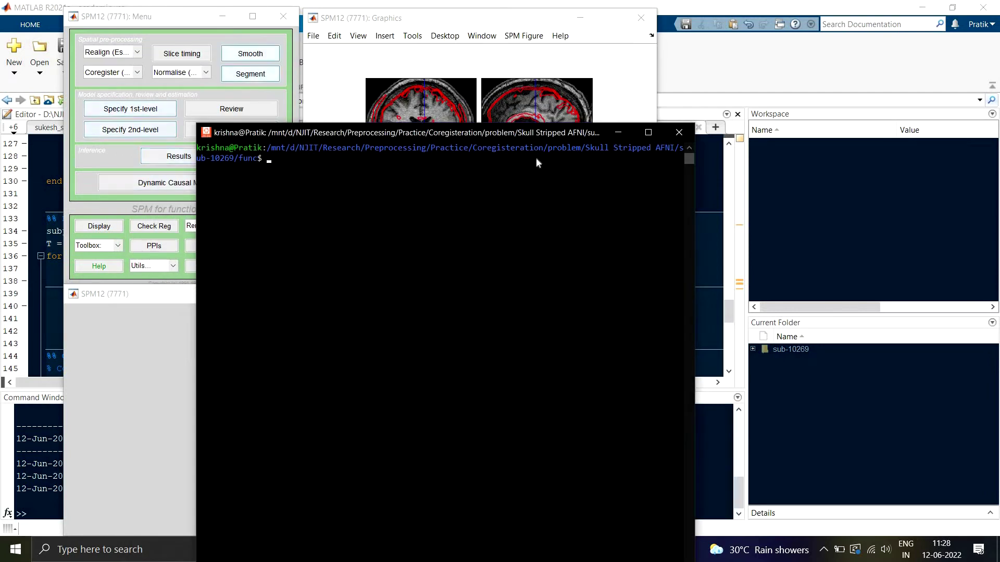
left_click_drag(478, 139, 506, 161)
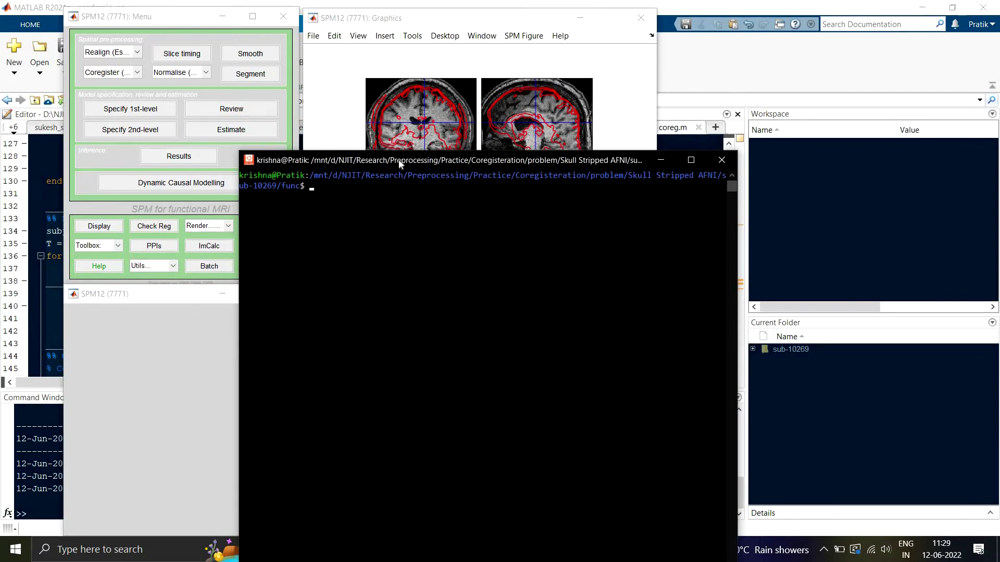
left_click_drag(400, 164, 464, 223)
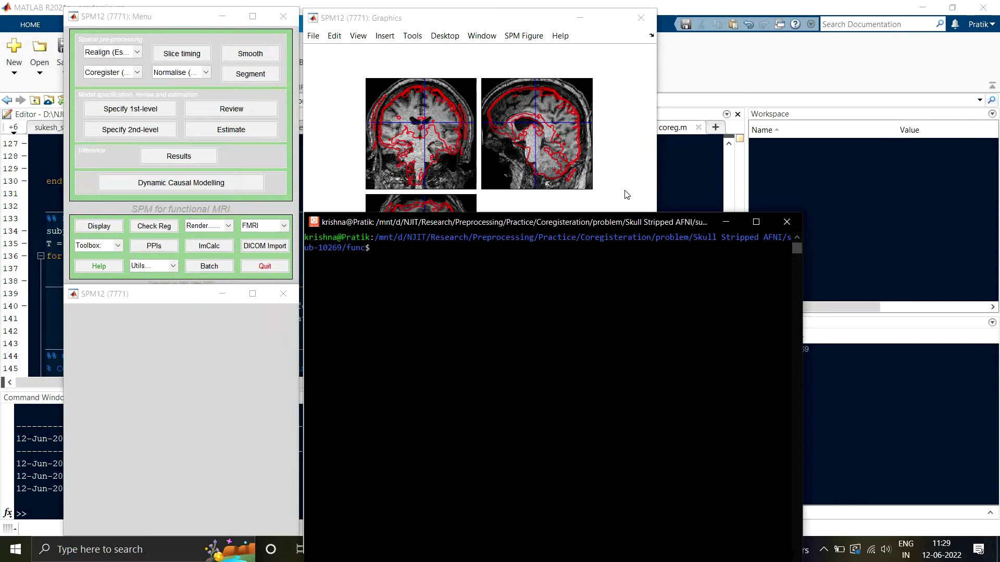
type("bet2")
key("BackSpace")
key("BackSpace")
key("BackSpace")
key("BackSpace")
Change the terminal from the func folder to sub-10269's anat folder and list its files.
type("cd ..")
key("Return")
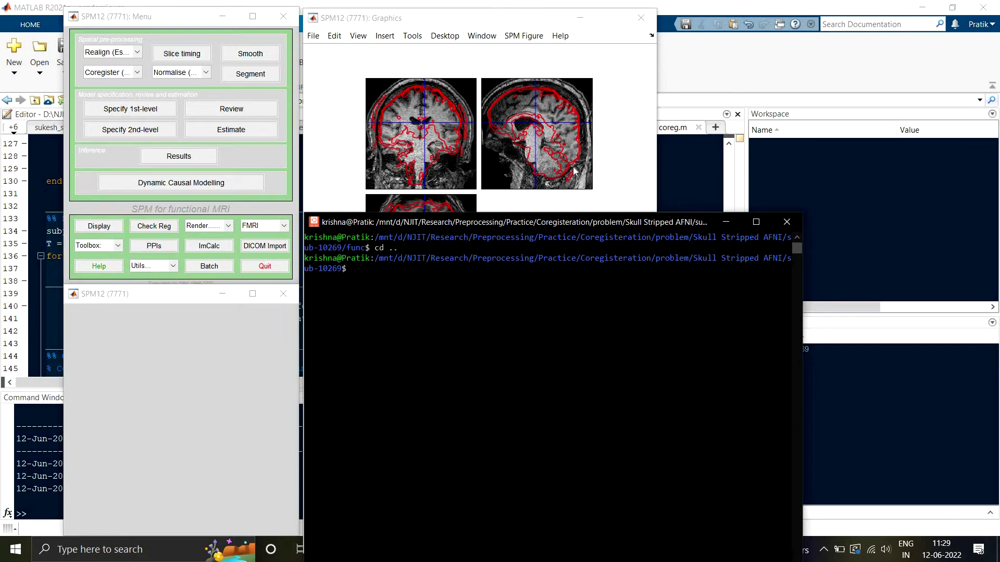
type("cd anat")
key("Return")
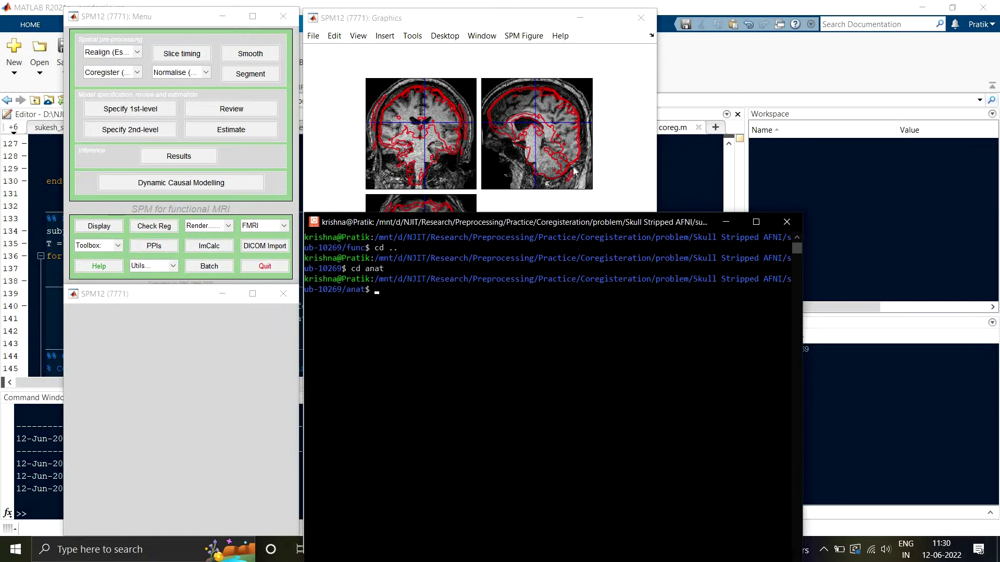
type("ls")
key("Return")
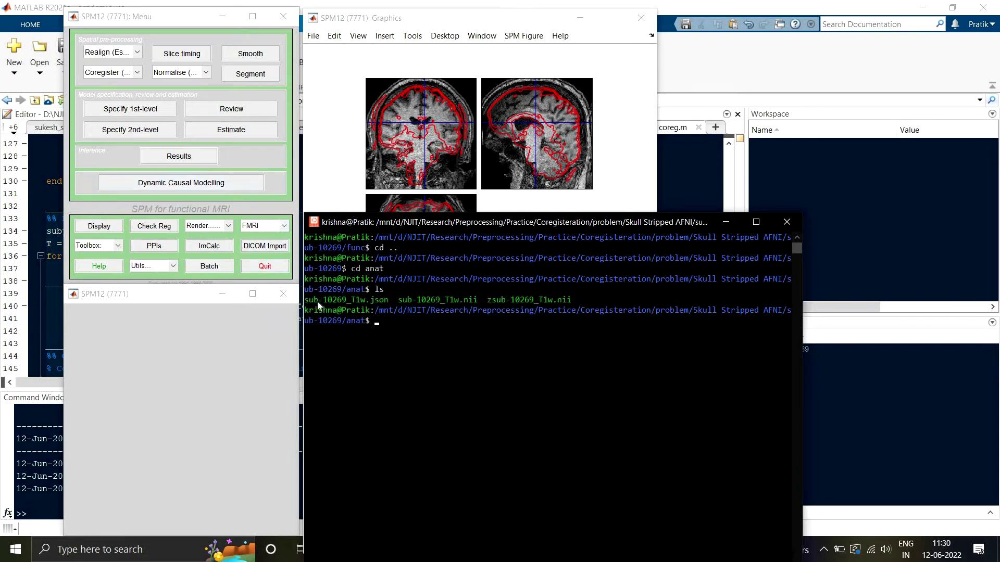
Skull-strip sub-10269_T1w.nii with bet2, writing the output as fsub-10269_t1w.nii, and move the terminal window aside.
left_click_drag(394, 303, 477, 304)
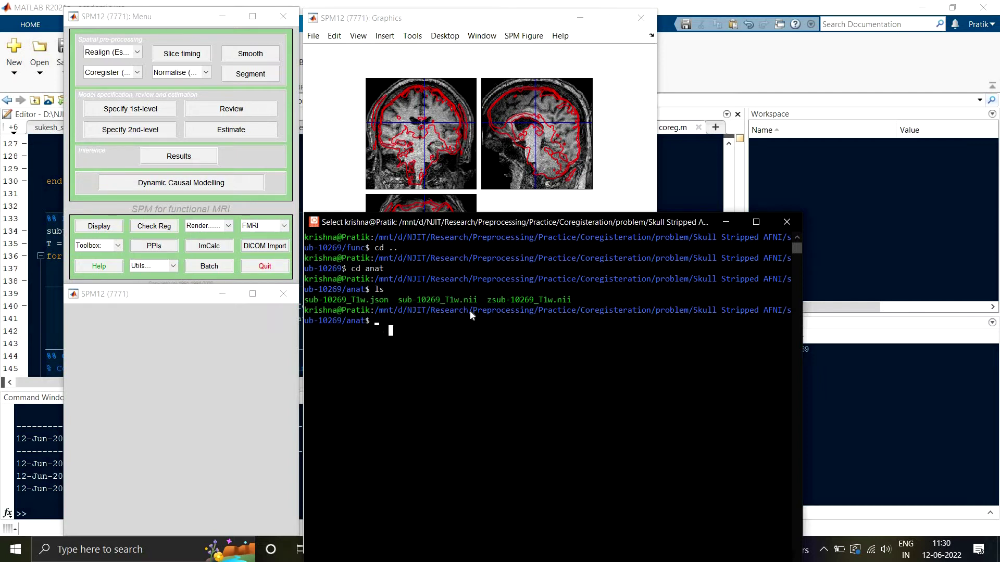
type("bet2")
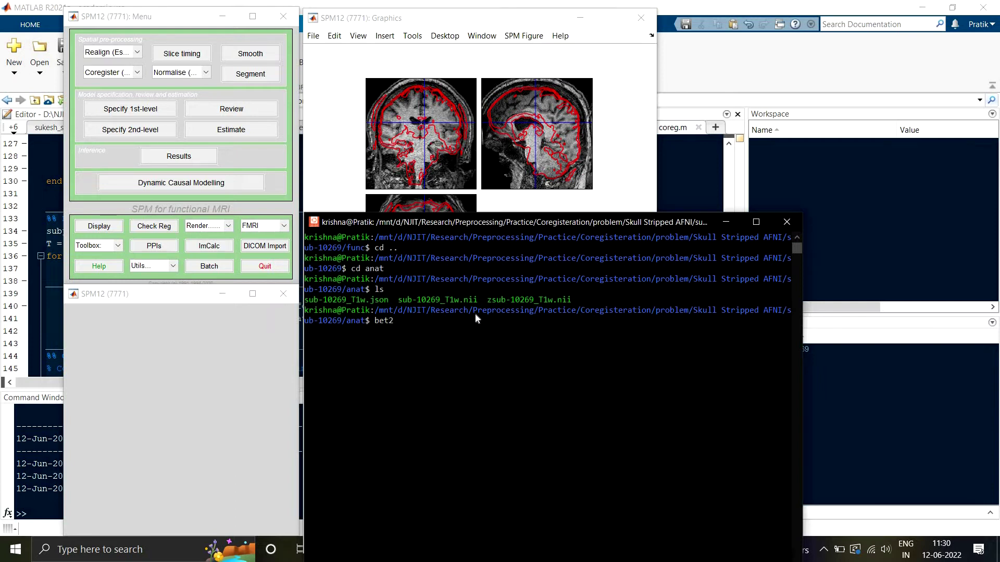
type("sub-10269_T1w.n")
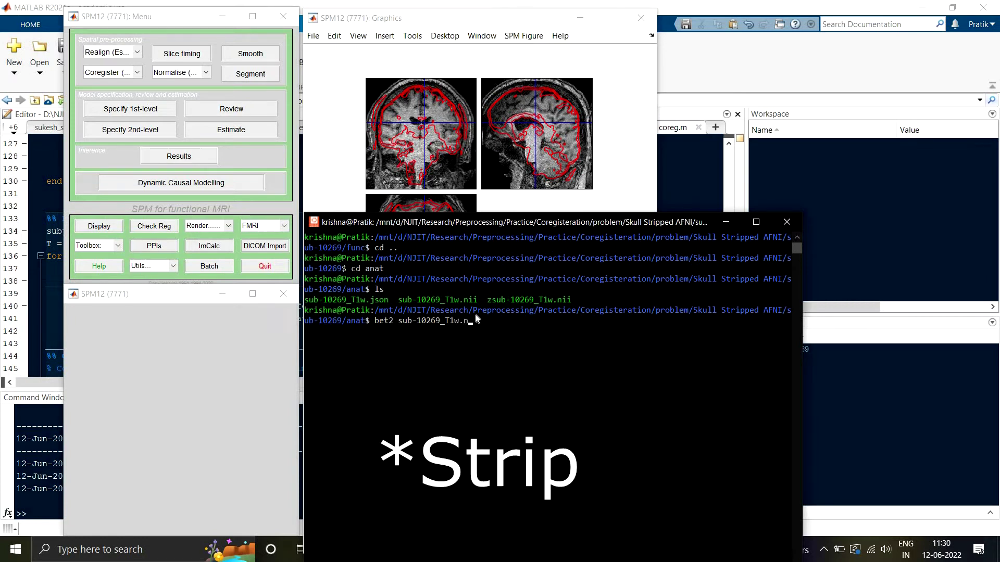
type("ii")
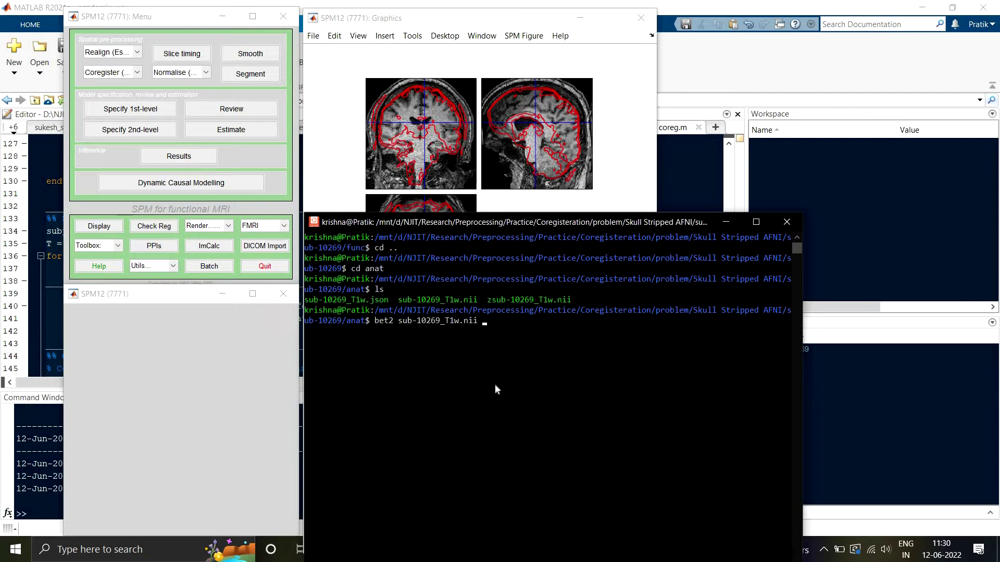
type(" fsub-10269_t1w.nii")
left_click_drag(512, 219, 523, 102)
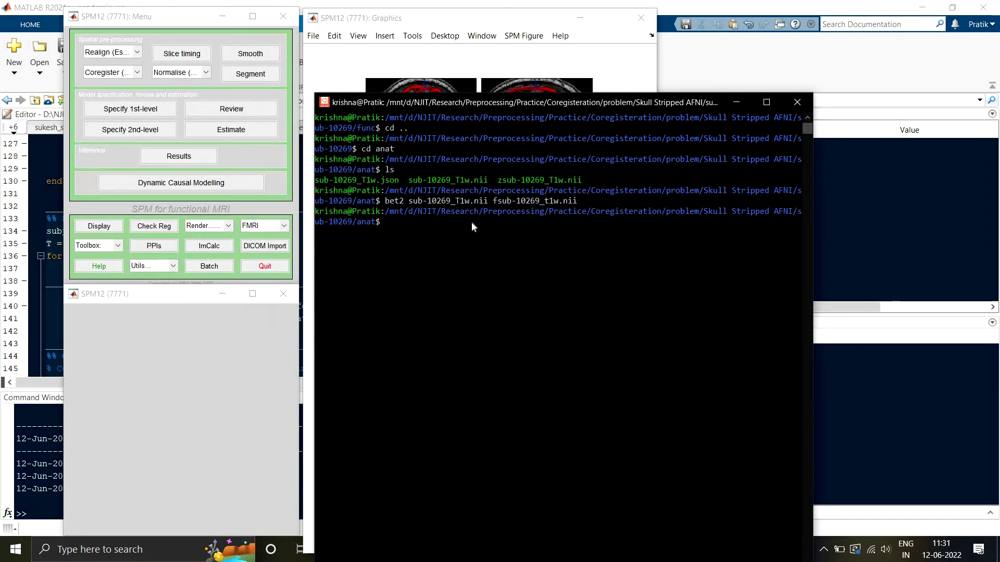
left_click_drag(536, 103, 681, 76)
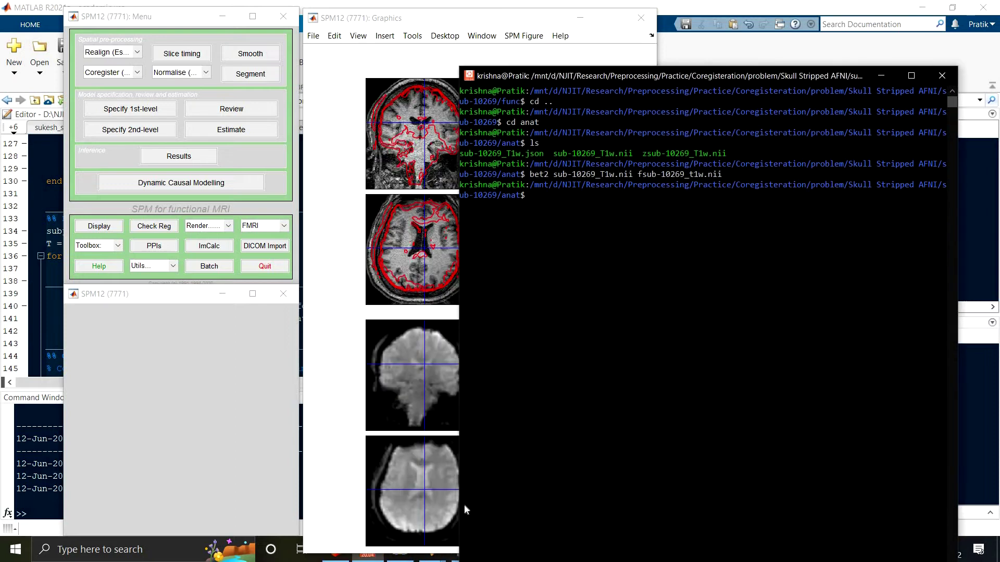
Open a new File Explorer window and maximize it.
left_click(16, 549)
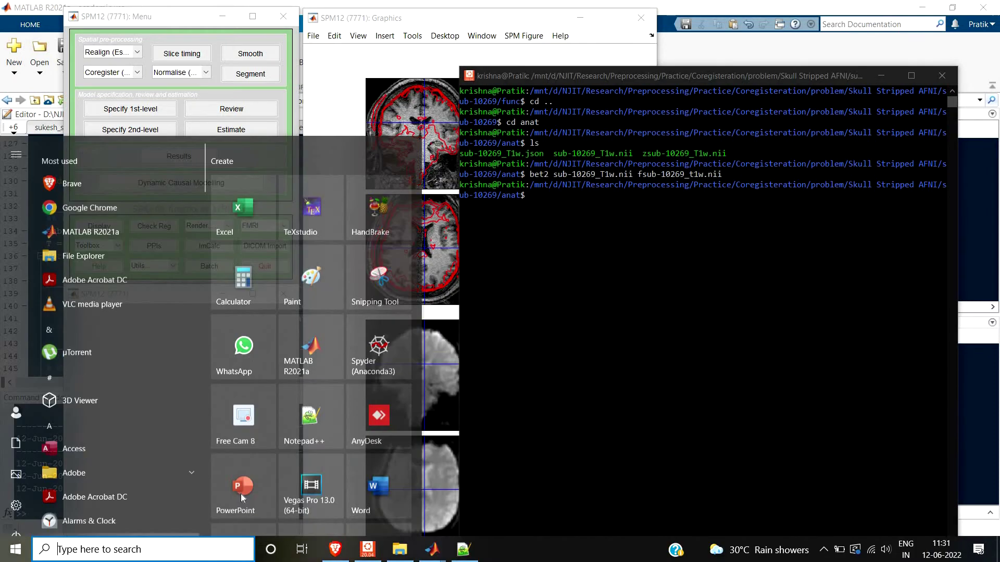
left_click(508, 380)
key("super+e")
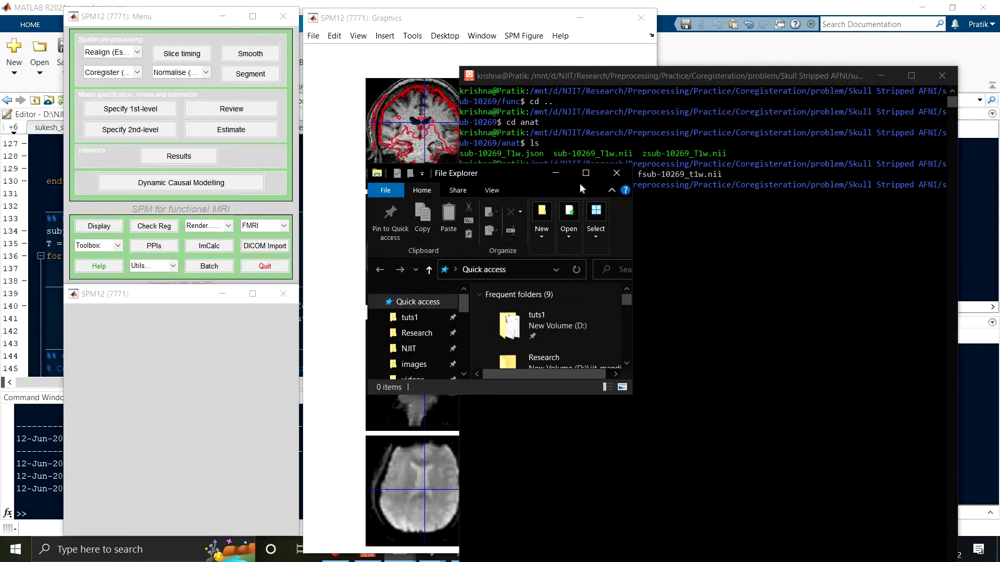
left_click(585, 172)
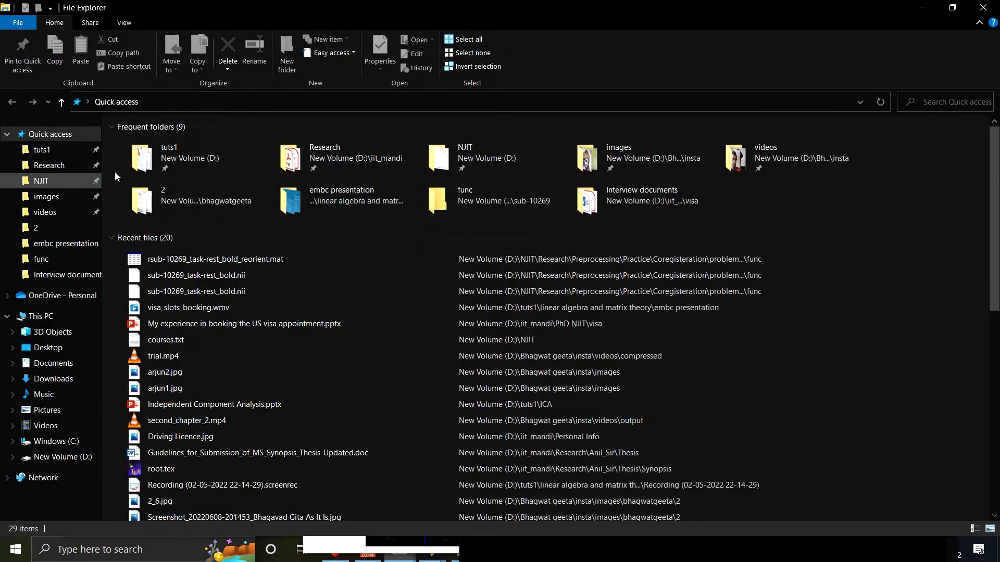
Browse to the folder D:\NJIT\Research\Preprocessing\Practice\Coregisteration\problem\Skull Stripped AFNI\sub-10269\anat.
left_click(42, 181)
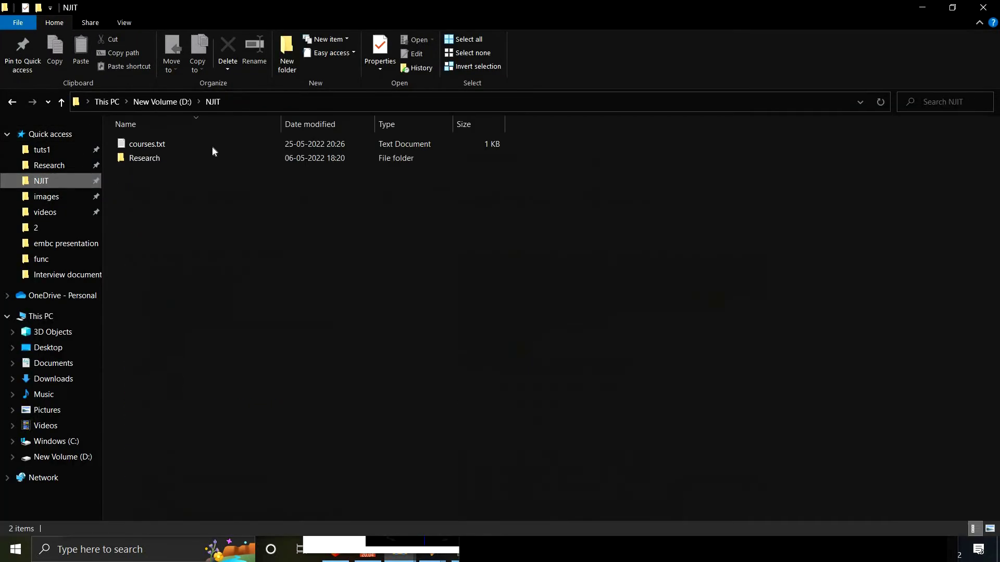
double_click(183, 162)
double_click(171, 173)
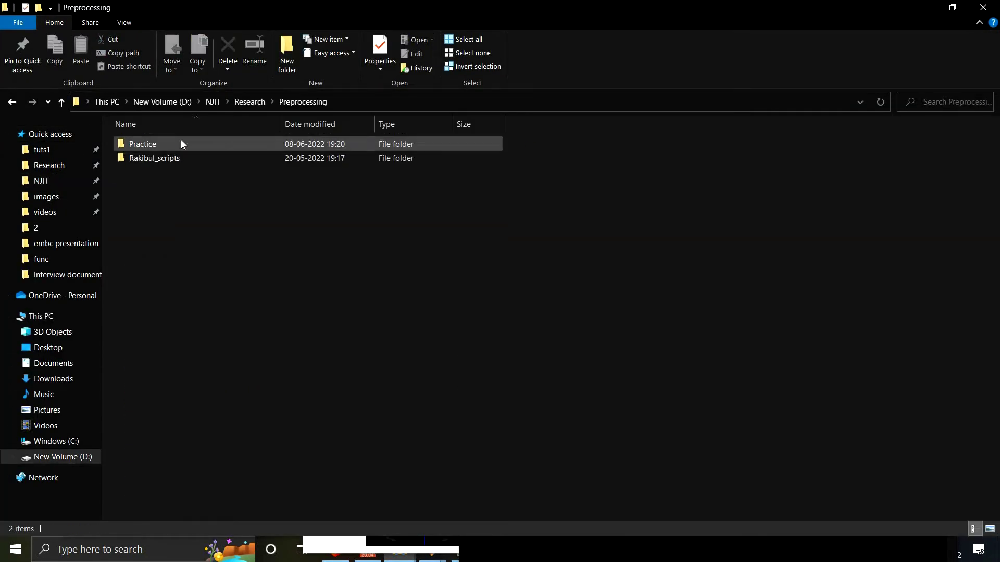
double_click(191, 141)
left_click(182, 186)
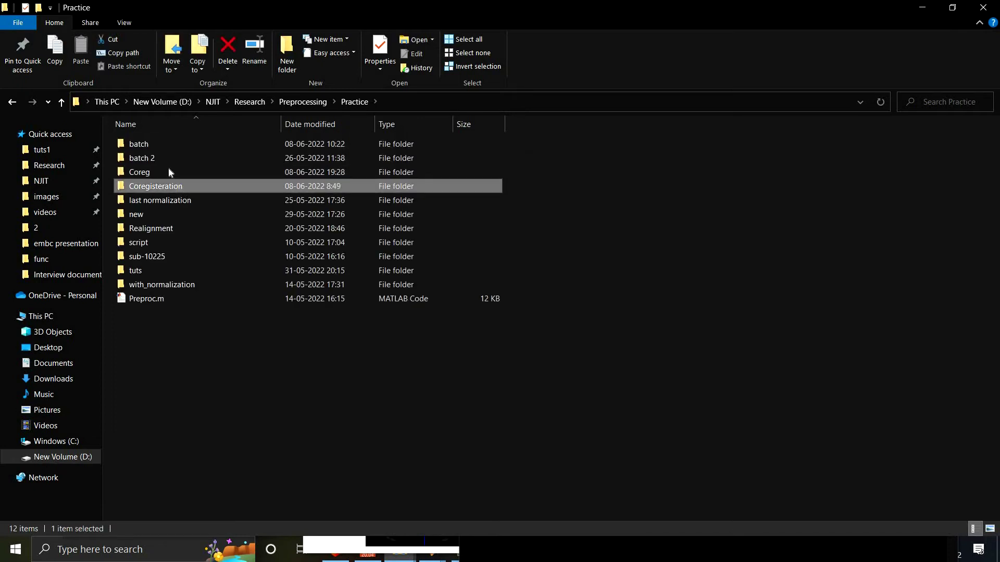
double_click(167, 184)
double_click(168, 188)
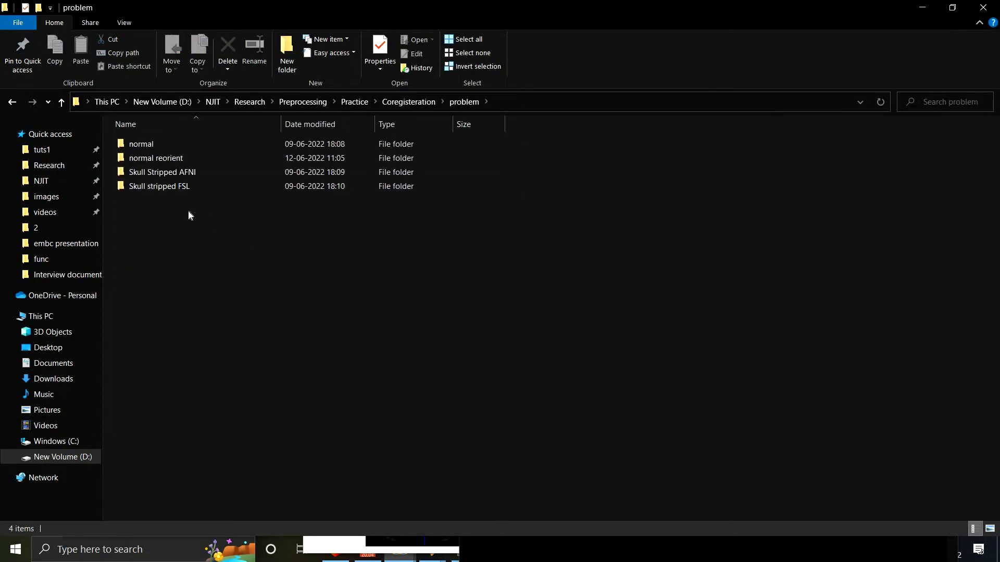
double_click(180, 172)
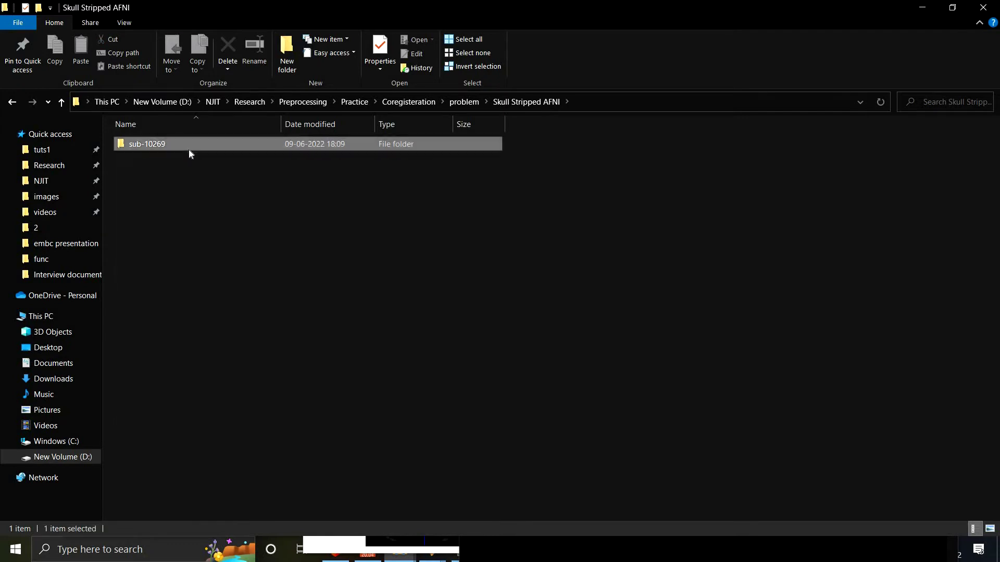
double_click(187, 148)
double_click(204, 145)
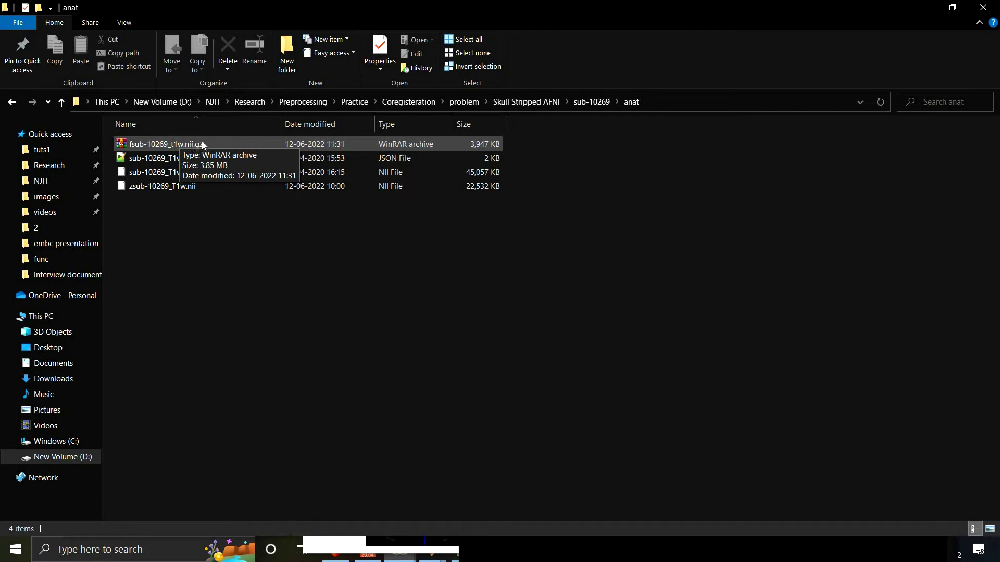
Extract the fsub-10269_t1w.nii.gz archive into the anat folder and minimize the File Explorer window.
left_click(162, 145)
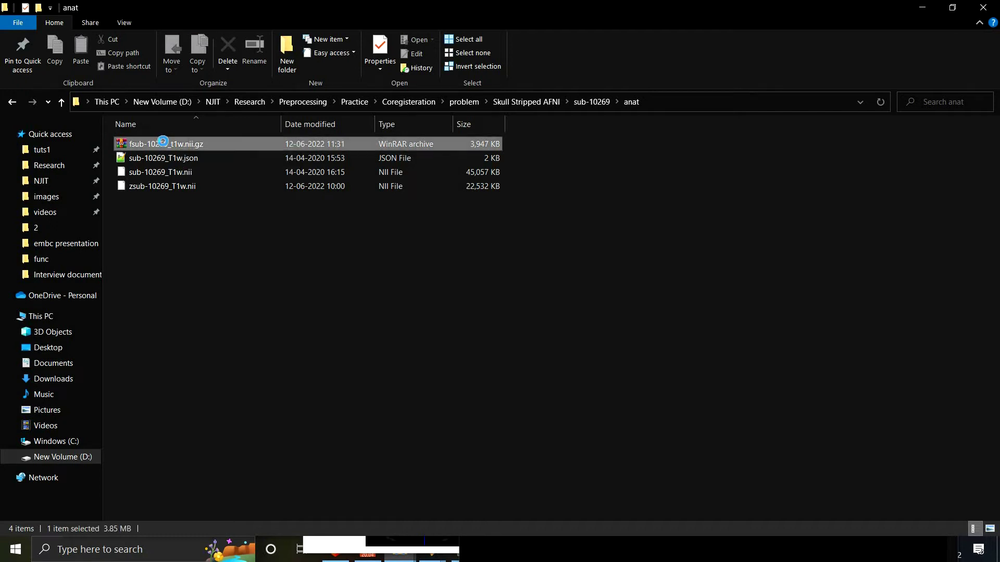
right_click(165, 143)
left_click(312, 181)
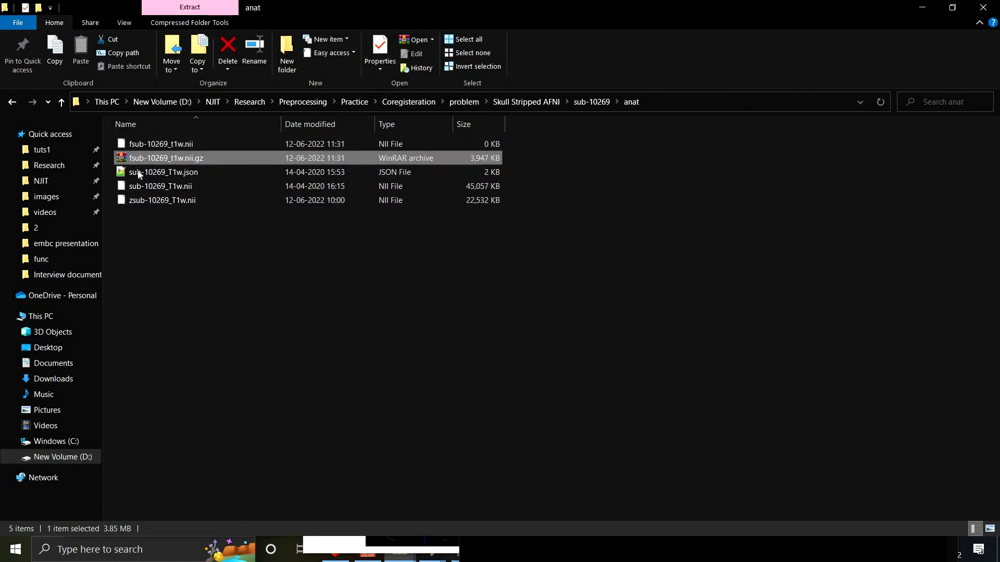
left_click(192, 145)
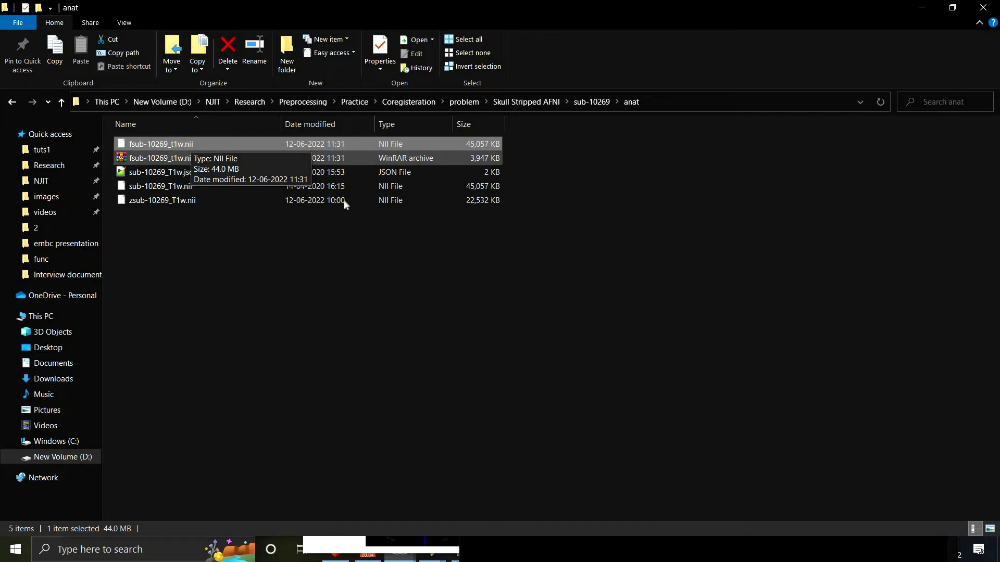
left_click(922, 7)
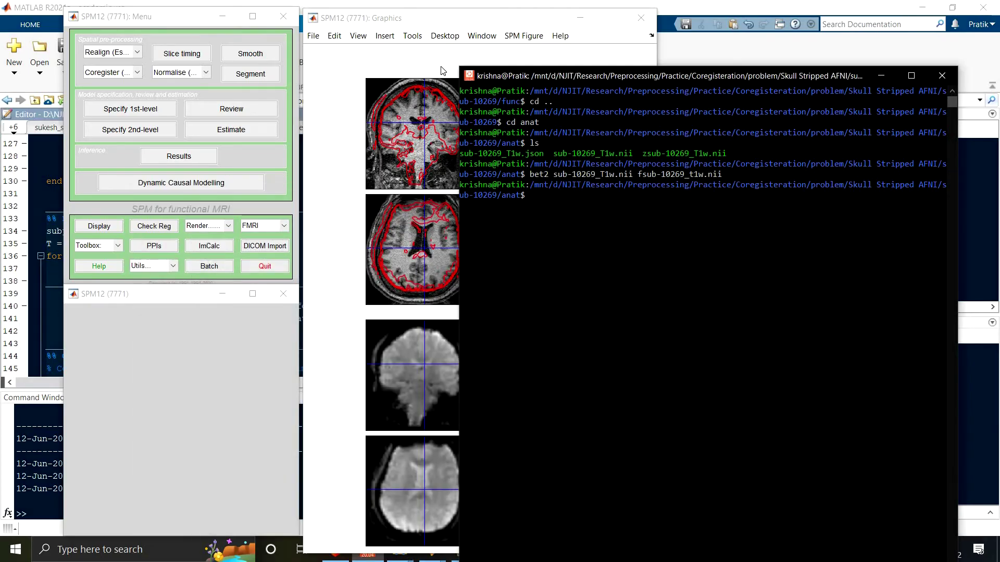
Write the AFNI command "3dSkullStrip -input sub-10269_T1w.nii -prefix zsub-10269_T1w.nii" at the terminal prompt without running it.
left_click_drag(623, 78, 386, 64)
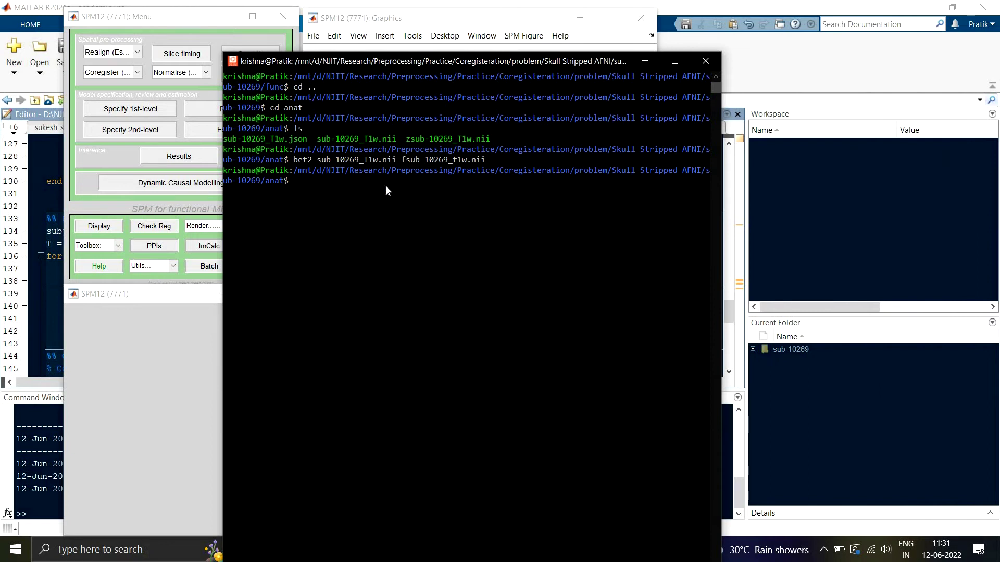
type("3dSkullStrippe")
key("BackSpace")
type("-in")
type("sub-1026")
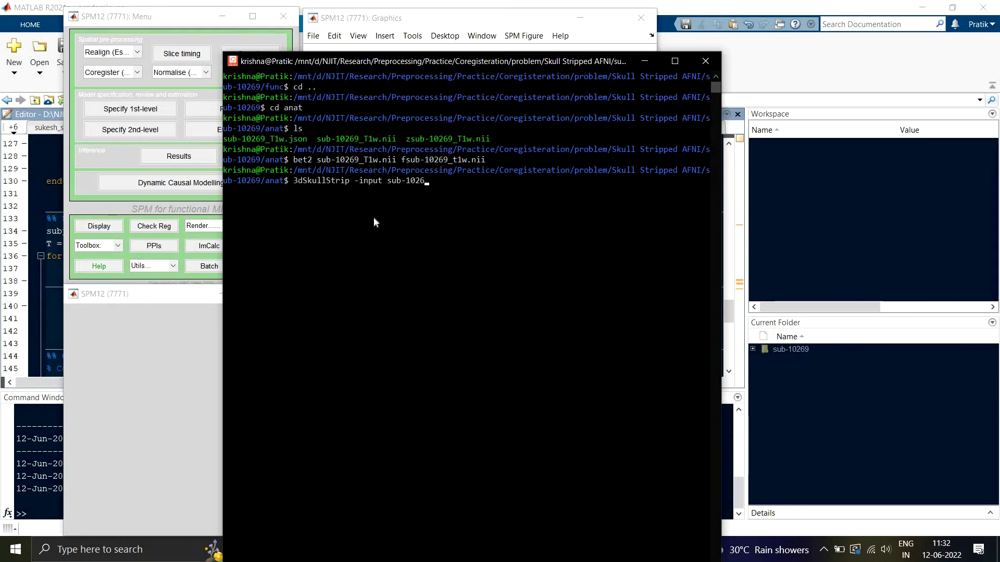
type("9_T1w.nii -prefix ")
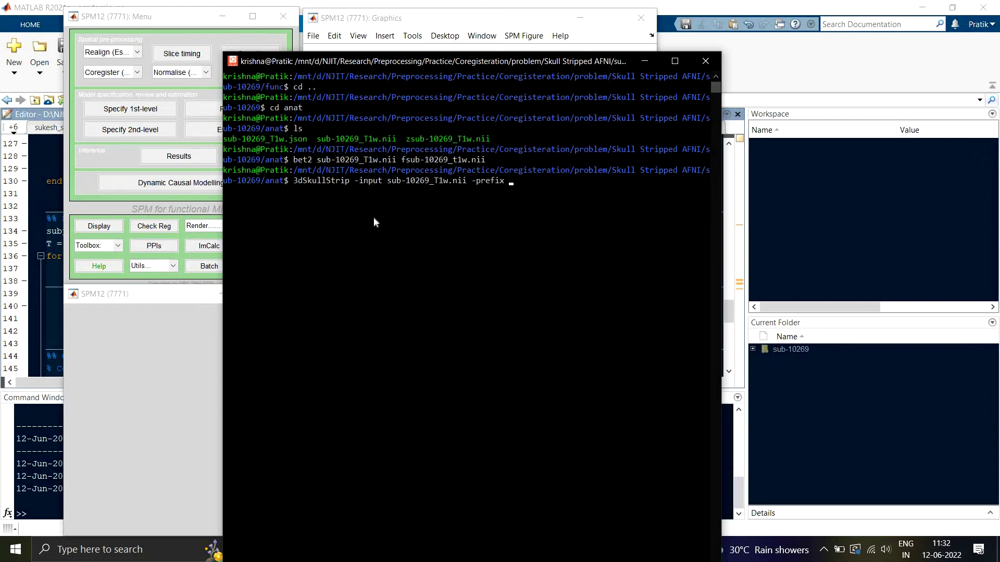
type("zsub-10269")
key("Left")
key("Left")
key("Left")
key("Left")
key("Left")
key("Left")
key("Left")
key("Left")
key("Left")
key("Left")
key("Left")
key("Left")
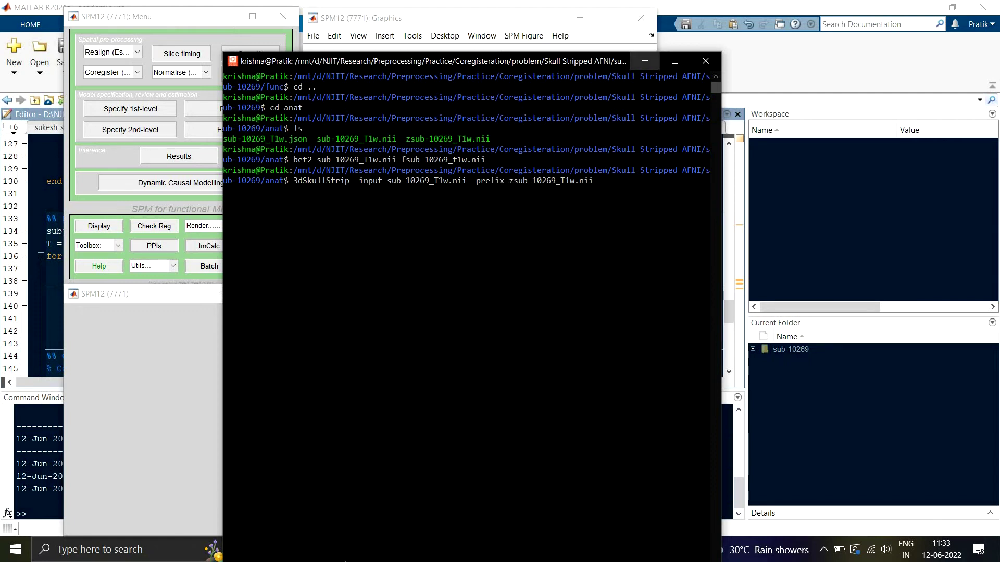
Check the existing skull-stripped file zsub-10269_T1w.nii in the anat folder in File Explorer and return to the terminal.
left_click(647, 62)
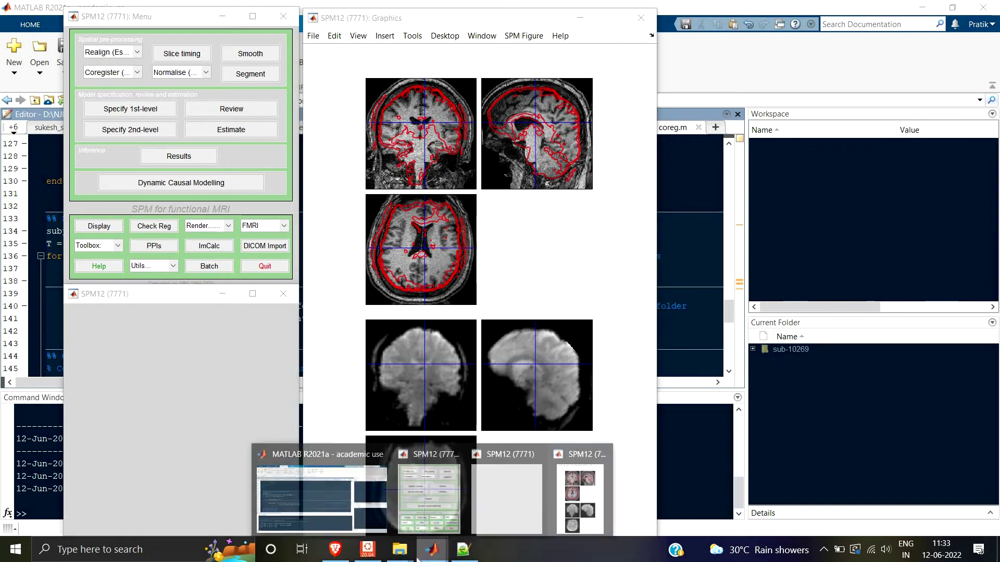
left_click(399, 549)
left_click(439, 499)
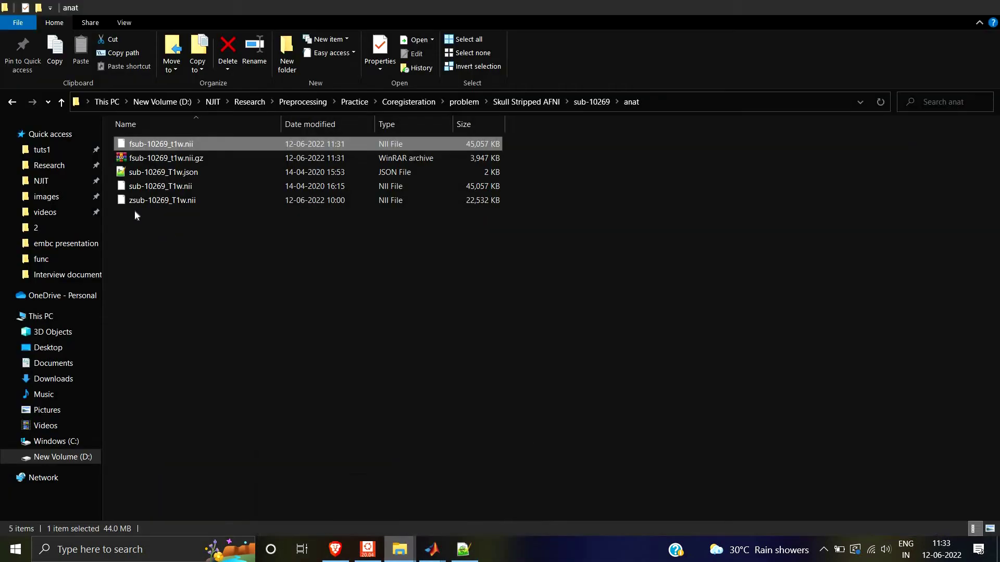
left_click(157, 205)
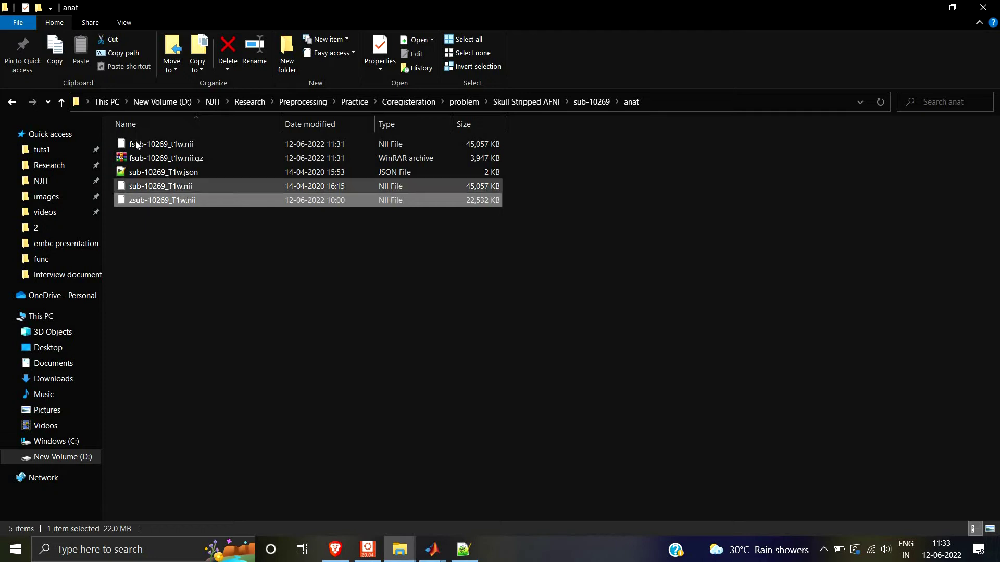
left_click(922, 7)
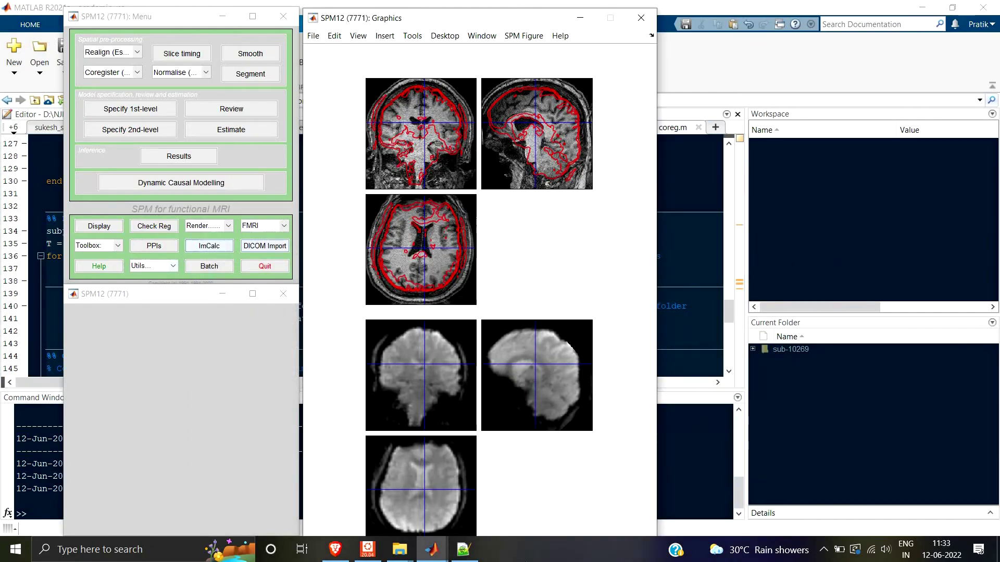
left_click(368, 550)
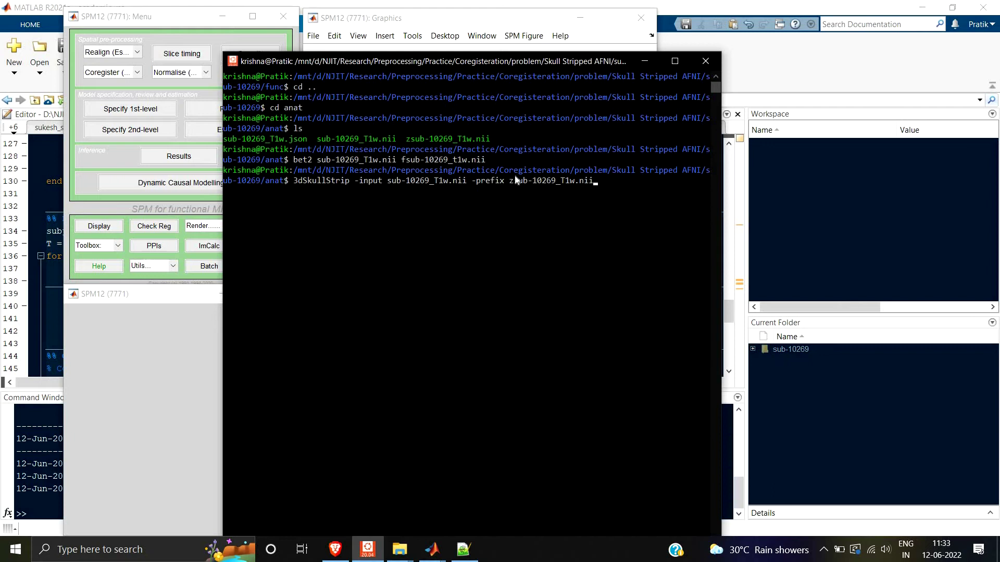
Clear the unrun 3dSkullStrip command from the prompt and launch afni from the anat folder.
key("BackSpace")
key("BackSpace")
key("BackSpace")
key("BackSpace")
key("BackSpace")
key("BackSpace")
key("BackSpace")
key("BackSpace")
key("BackSpace")
key("BackSpace")
key("BackSpace")
key("BackSpace")
key("BackSpace")
key("BackSpace")
key("BackSpace")
key("BackSpace")
key("BackSpace")
key("BackSpace")
key("BackSpace")
key("BackSpace")
key("BackSpace")
key("BackSpace")
key("BackSpace")
key("BackSpace")
key("BackSpace")
key("BackSpace")
key("BackSpace")
key("BackSpace")
key("BackSpace")
key("BackSpace")
key("BackSpace")
key("BackSpace")
key("BackSpace")
key("BackSpace")
key("BackSpace")
key("BackSpace")
key("BackSpace")
key("BackSpace")
key("BackSpace")
key("BackSpace")
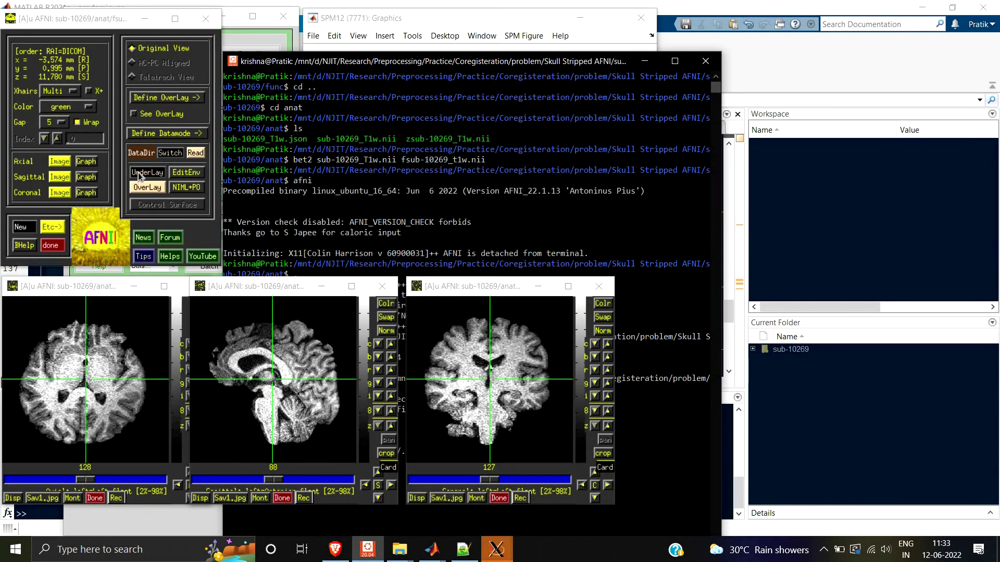
Set the AFNI underlay to the original sub-10269_T1w.nii volume.
left_click(139, 176)
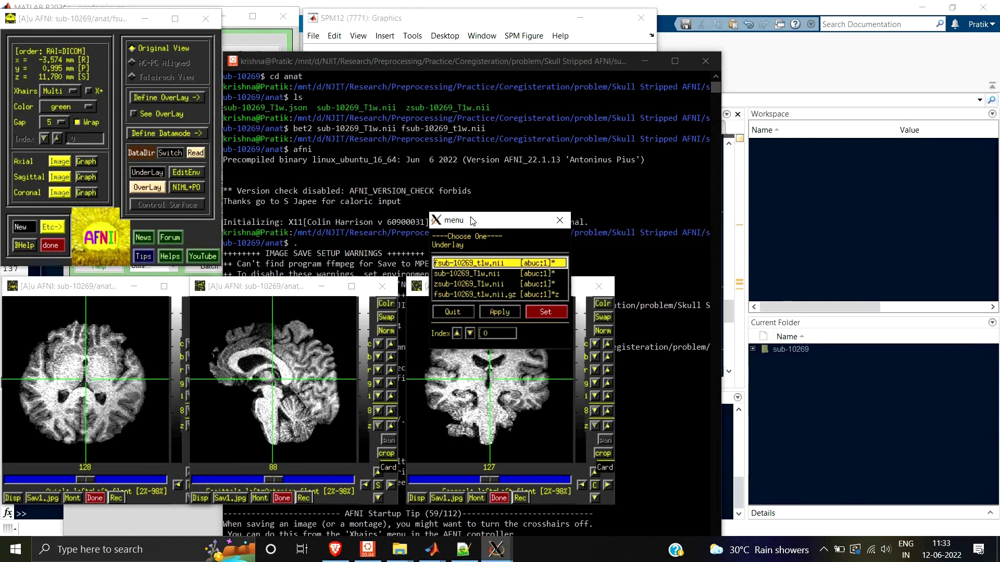
left_click_drag(472, 221, 251, 71)
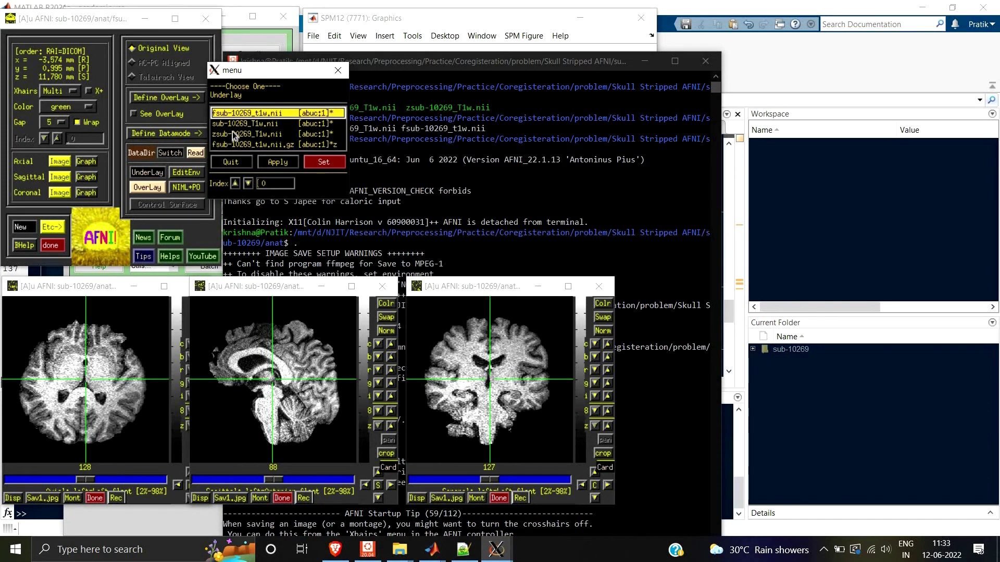
left_click(232, 125)
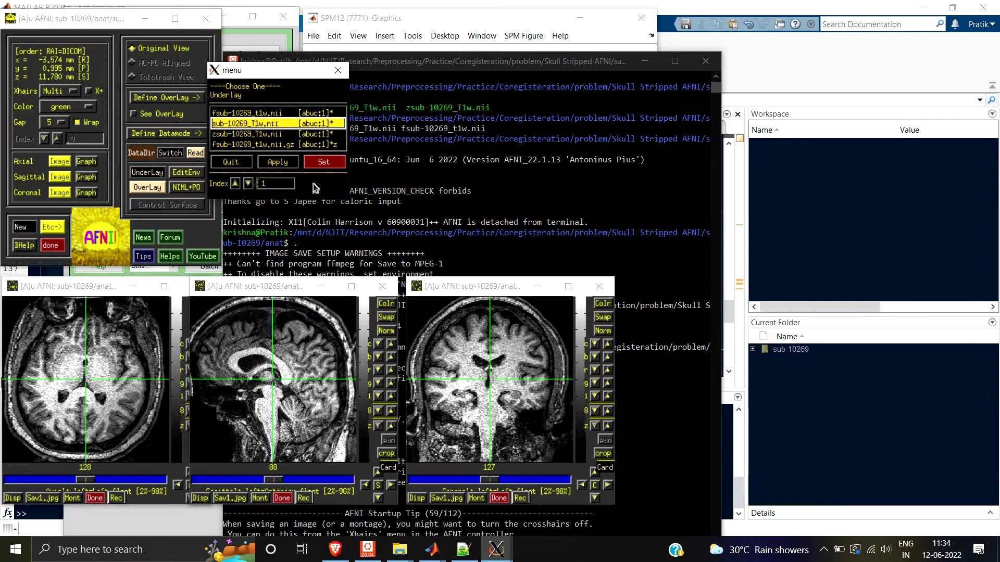
left_click(324, 163)
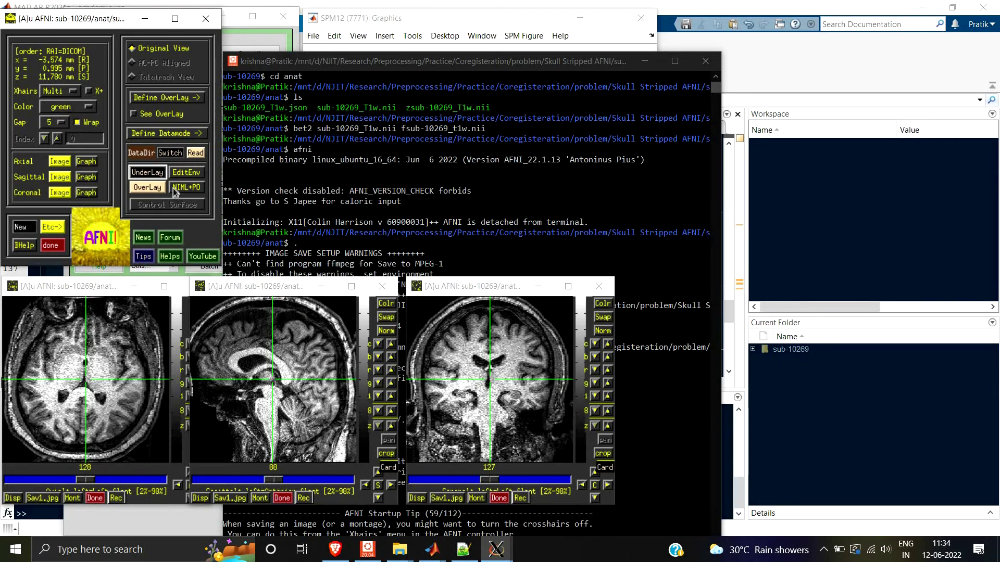
Overlay the bet2 output fsub-10269_t1w.nii on the T1 and examine its frontal brain edge in the sagittal view.
left_click(148, 187)
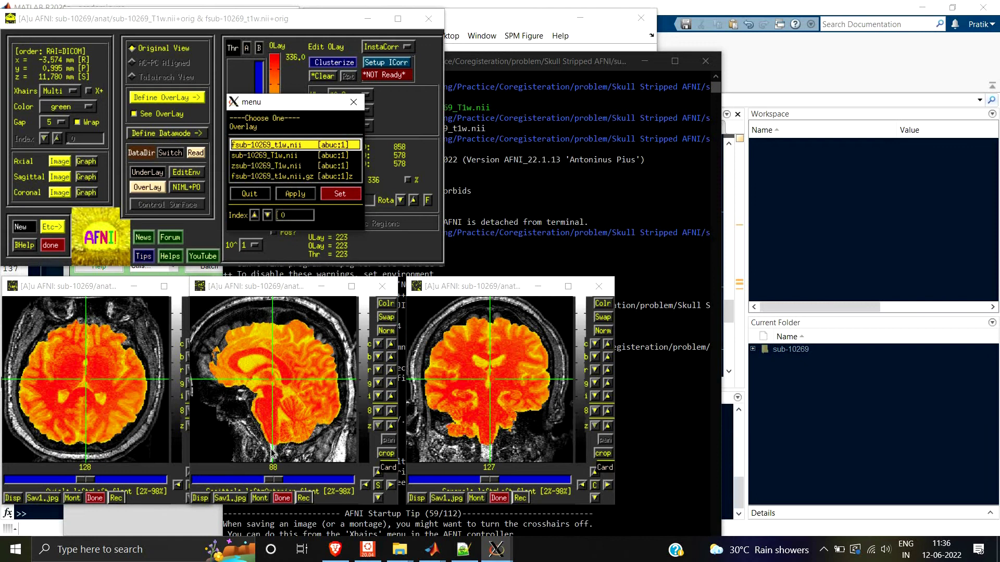
left_click(217, 339)
left_click(207, 352)
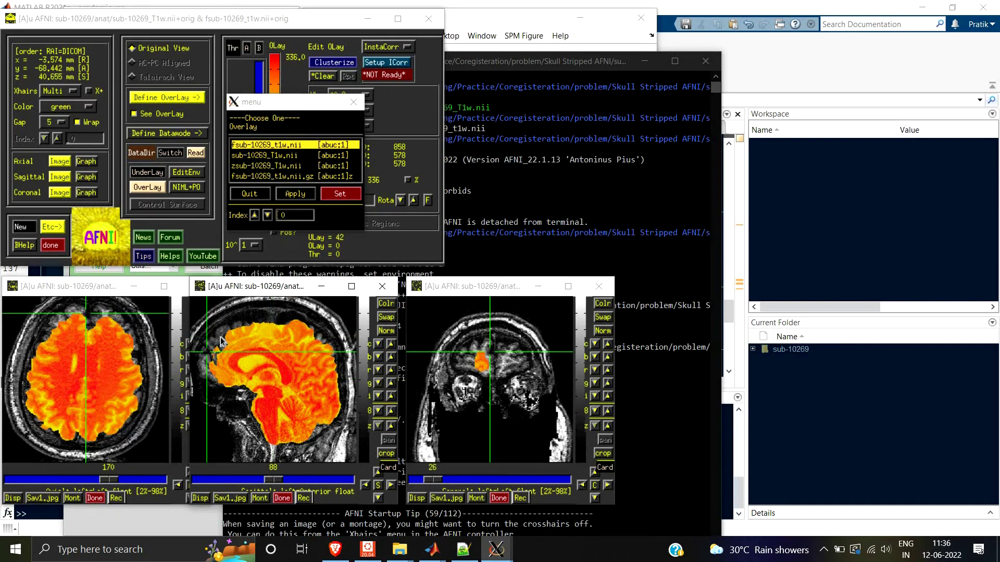
left_click(219, 339)
left_click(207, 350)
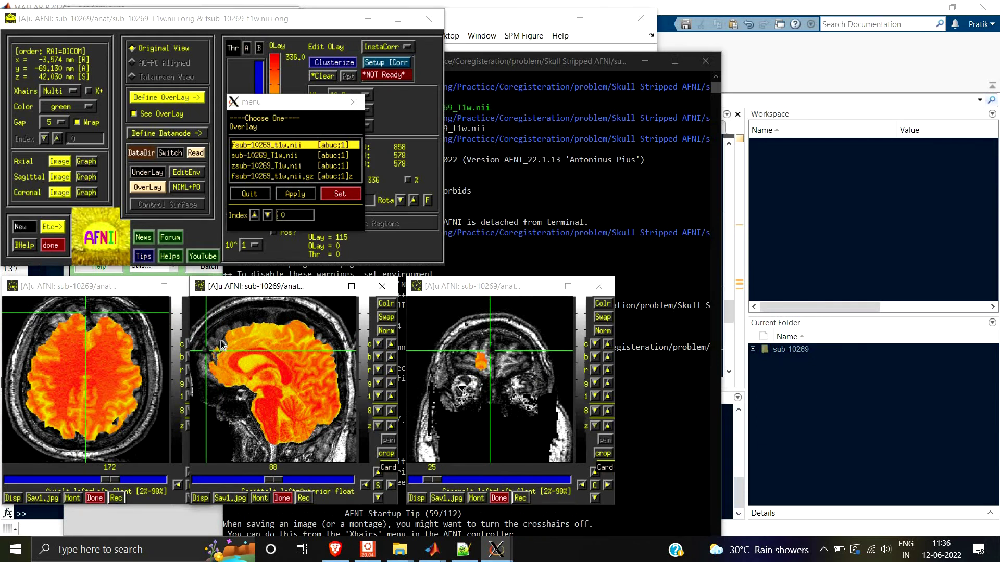
left_click(215, 342)
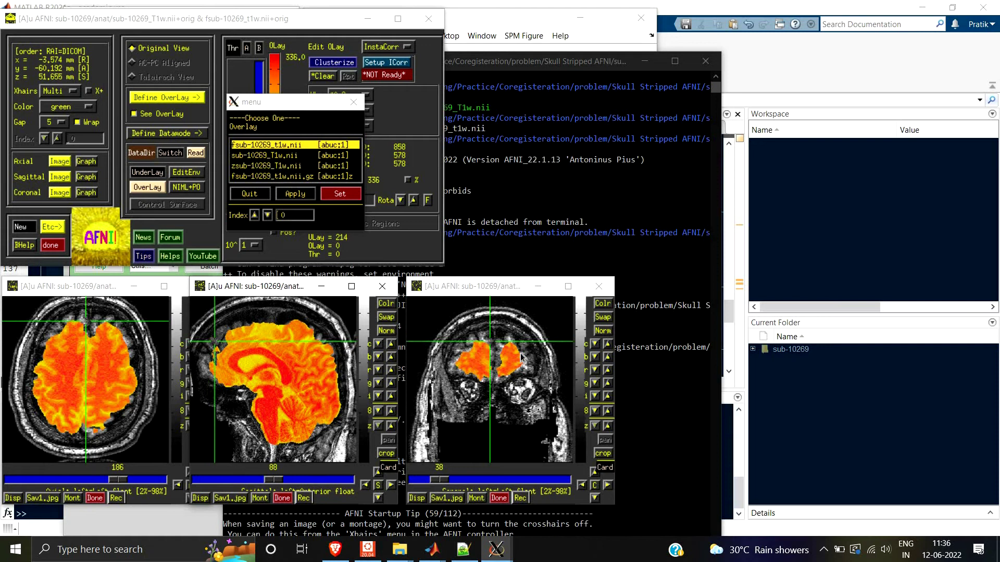
Switch the overlay to zsub-10269_T1w.nii and examine its brain coverage at several points in the axial, sagittal and coronal views.
left_click(245, 166)
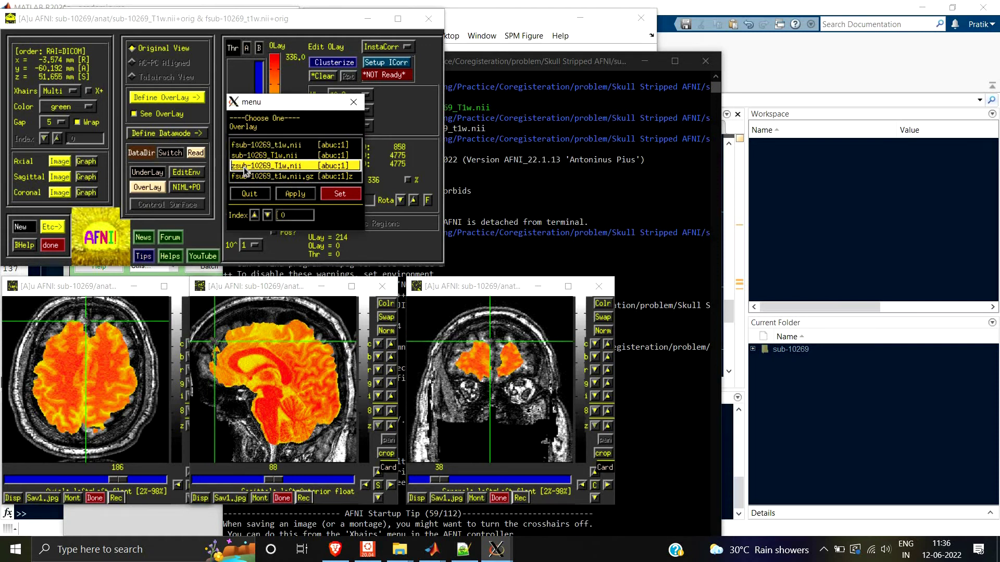
left_click(219, 345)
left_click(228, 331)
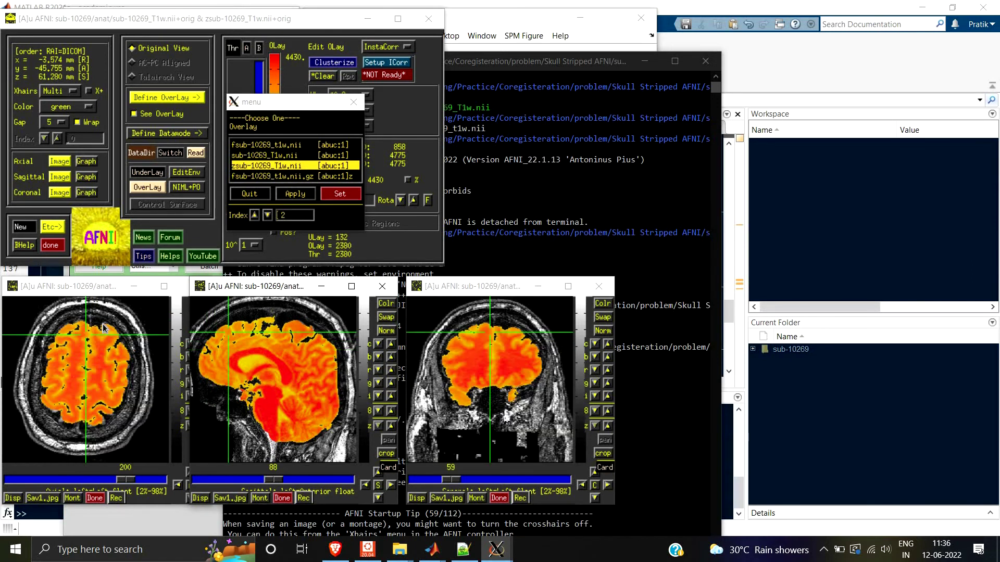
left_click(465, 336)
left_click(211, 351)
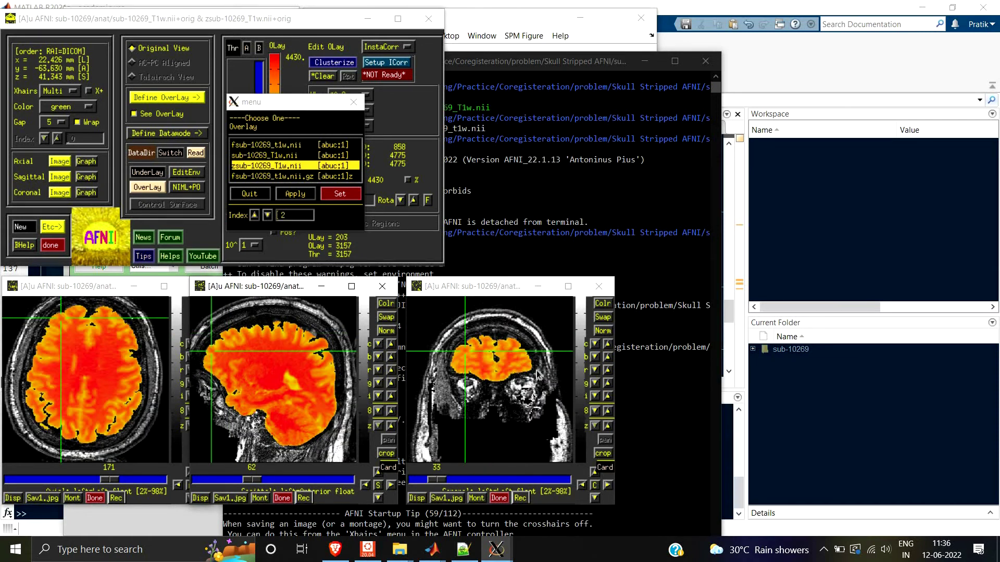
left_click(298, 389)
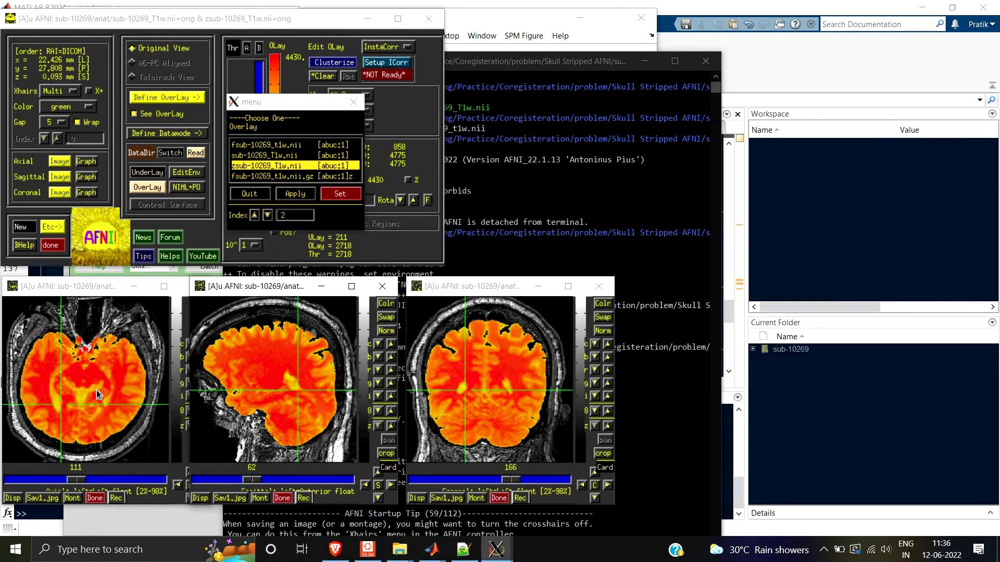
left_click(104, 359)
left_click(234, 364)
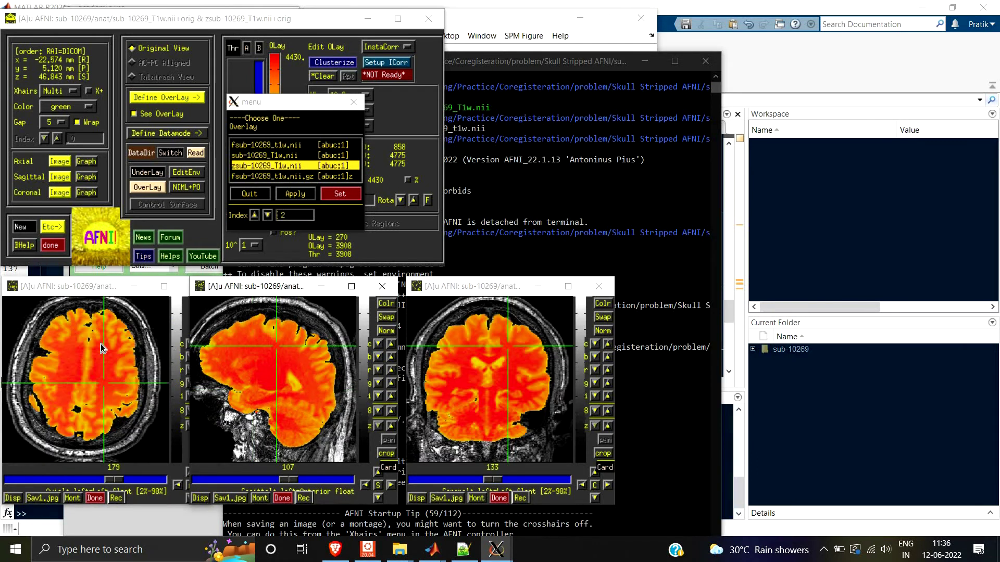
left_click(481, 346)
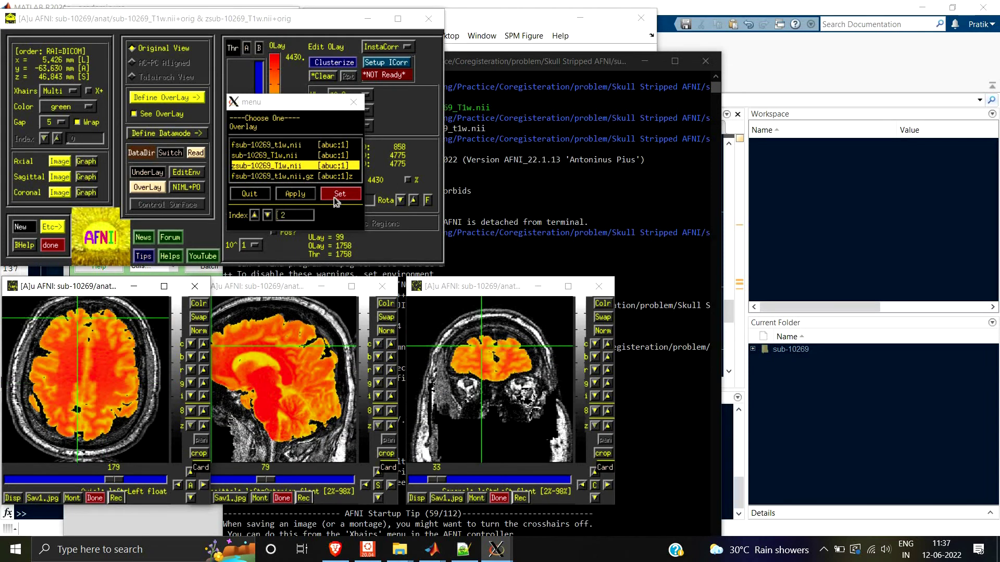
Switch the overlay back to fsub-10269_t1w.nii, examine the frontal region again for comparison, and close the overlay chooser.
left_click(259, 145)
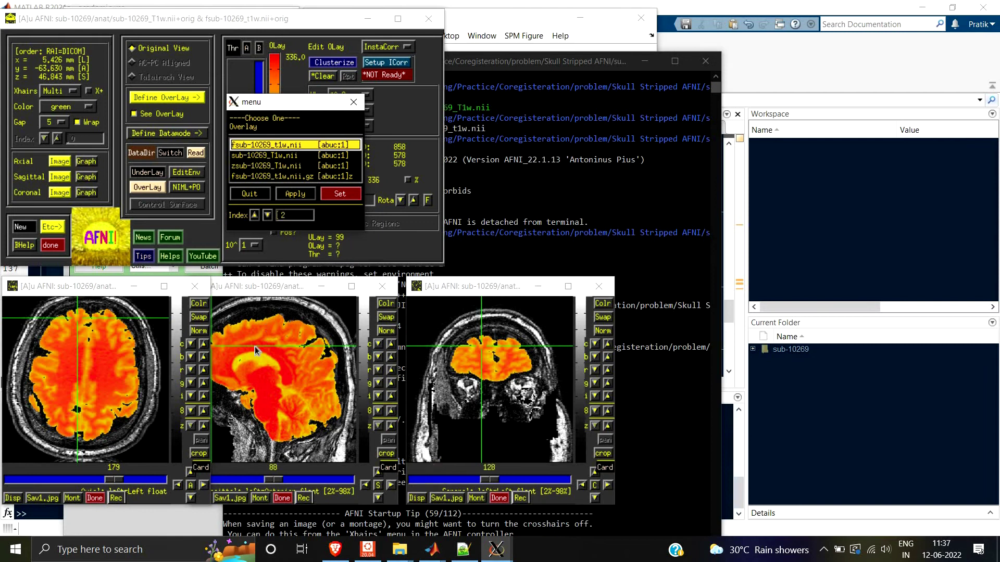
left_click(218, 338)
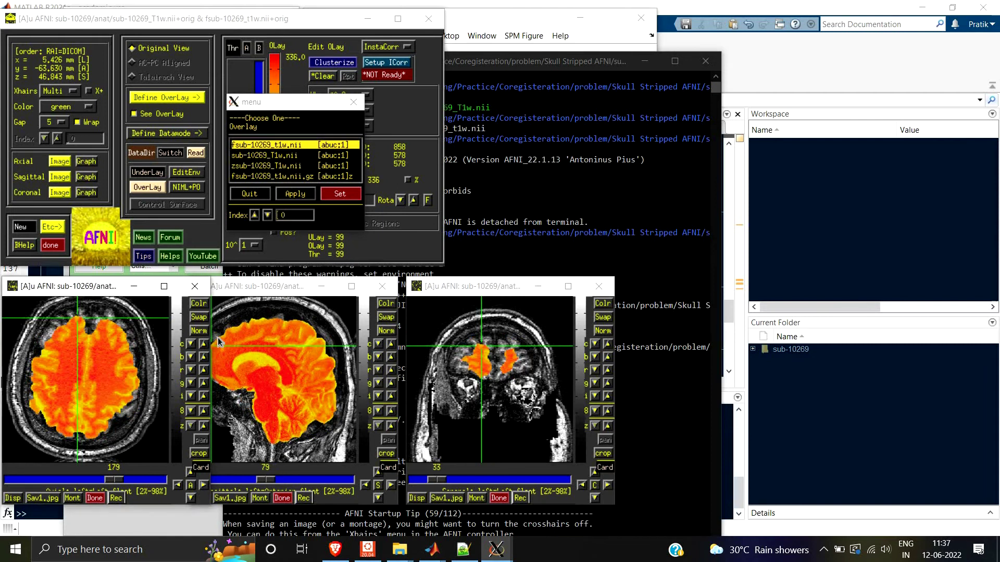
left_click(259, 352)
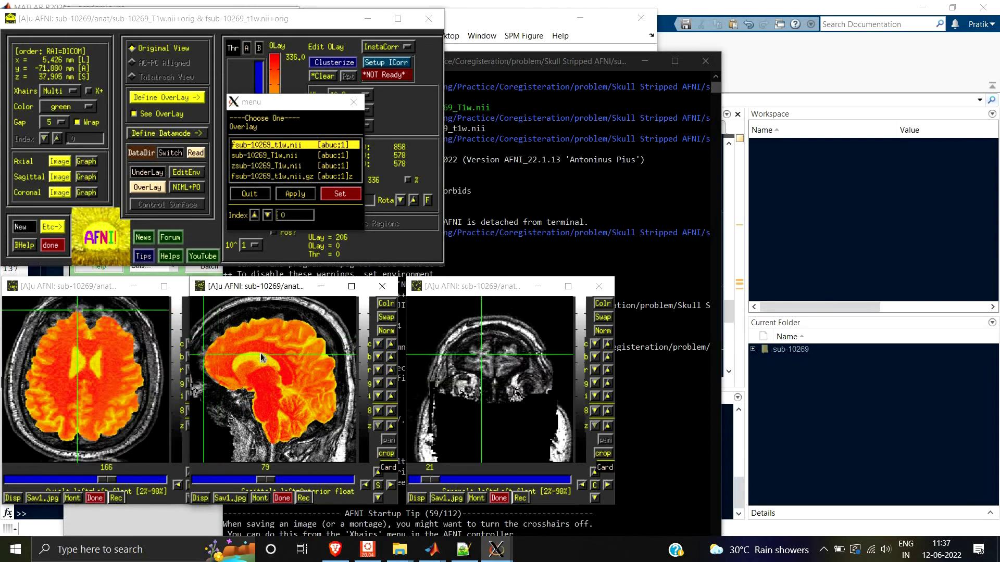
left_click(203, 357)
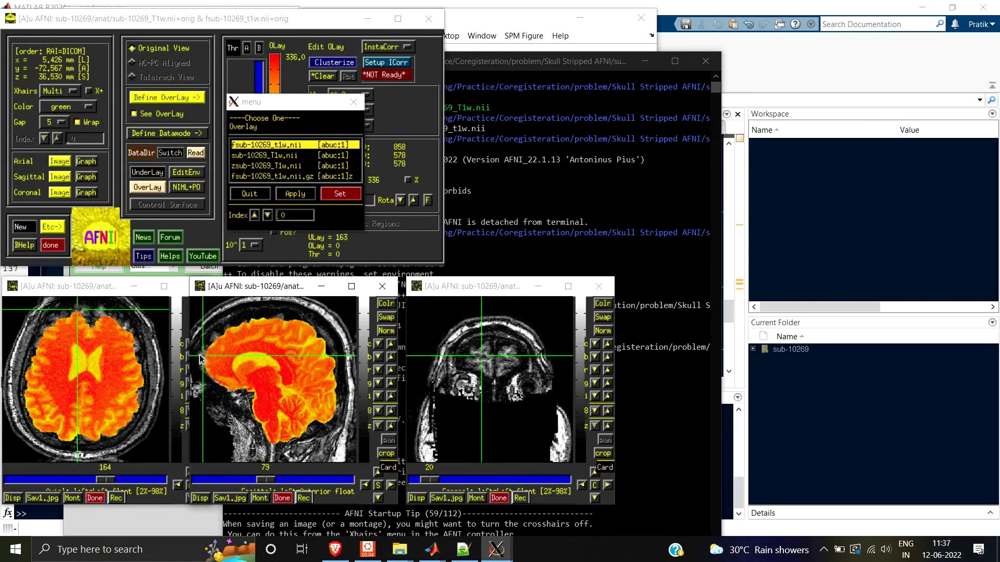
left_click(231, 363)
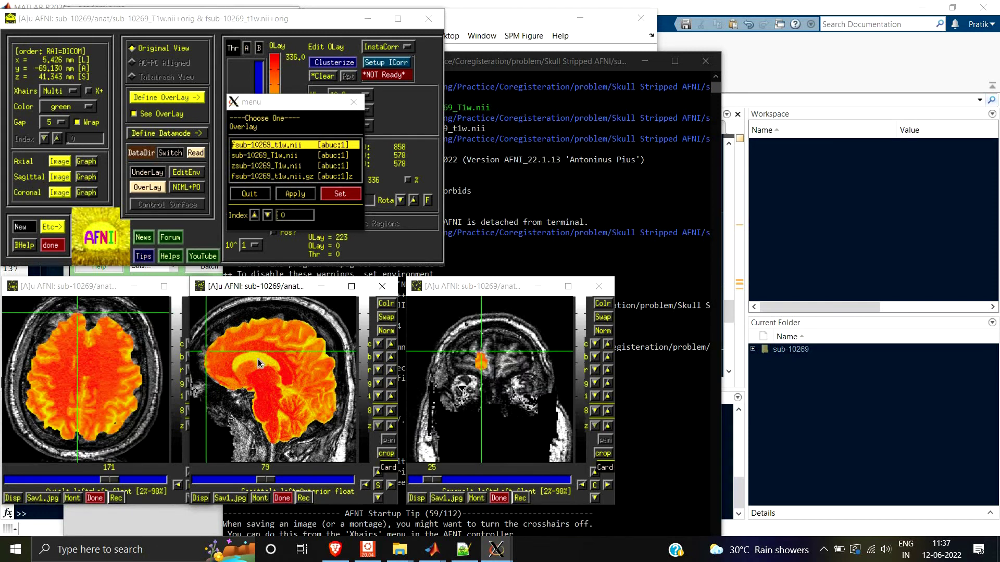
left_click(267, 346)
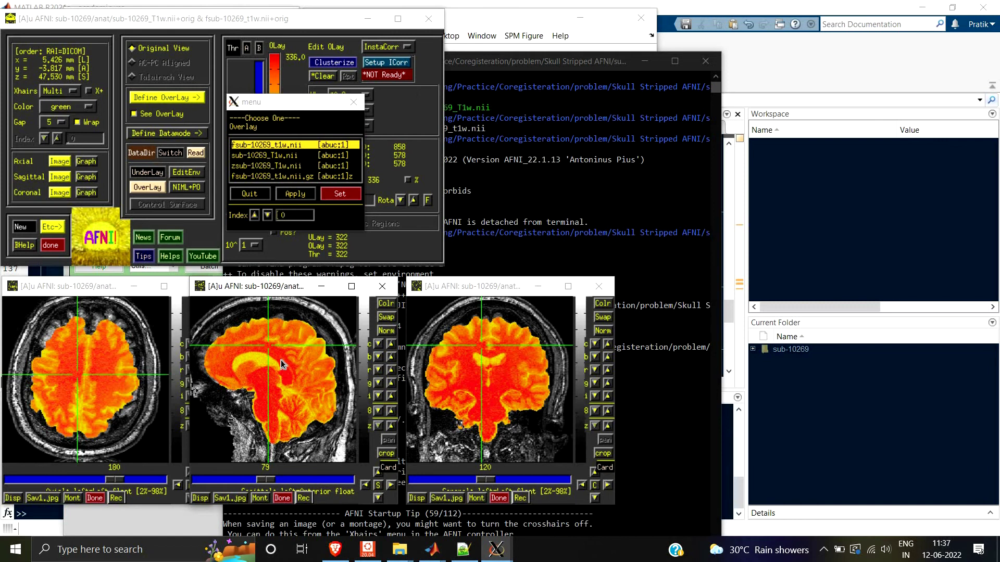
left_click(254, 196)
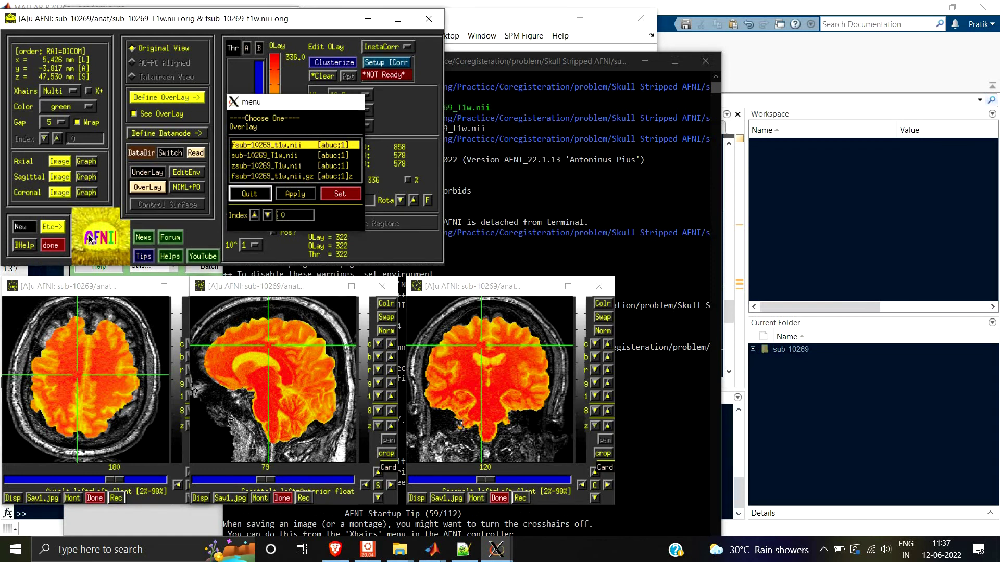
Quit AFNI and launch SPM12 from the MATLAB command window.
left_click(57, 248)
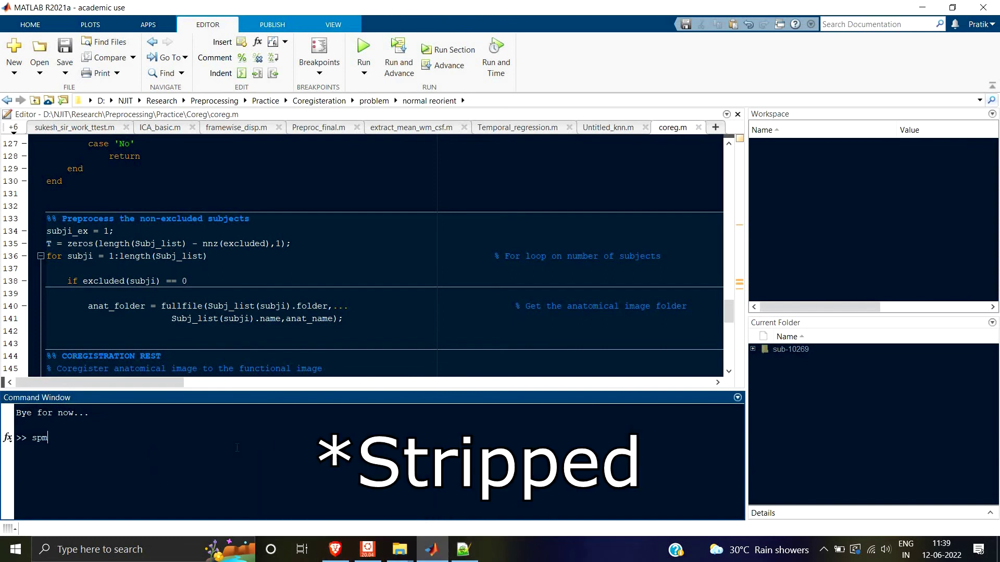
type("i")
key("Return")
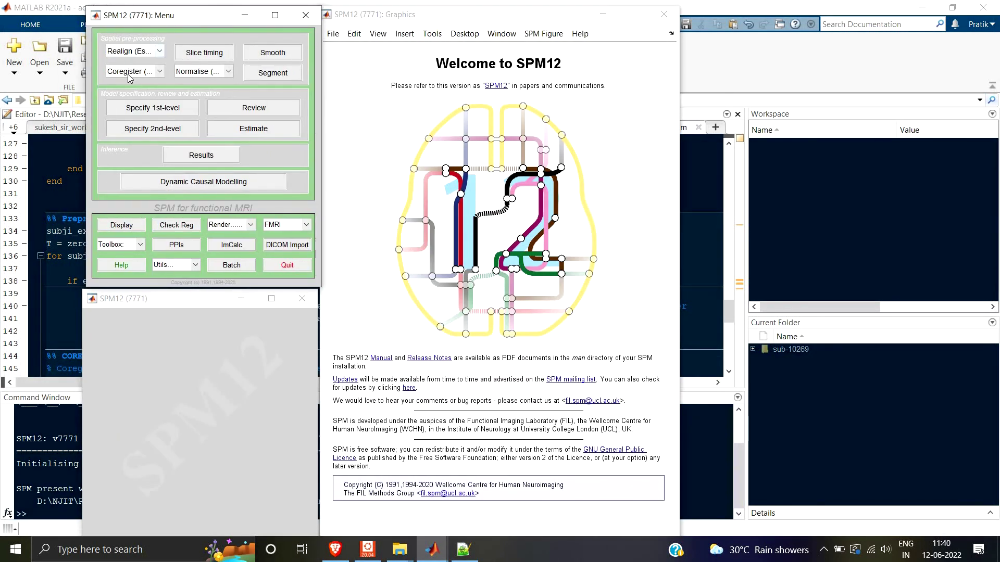
Create a Coregister: Estimate batch and browse for its Reference Image in the anat folder of Skull Stripped AFNI\sub-10269.
left_click(131, 71)
left_click(134, 85)
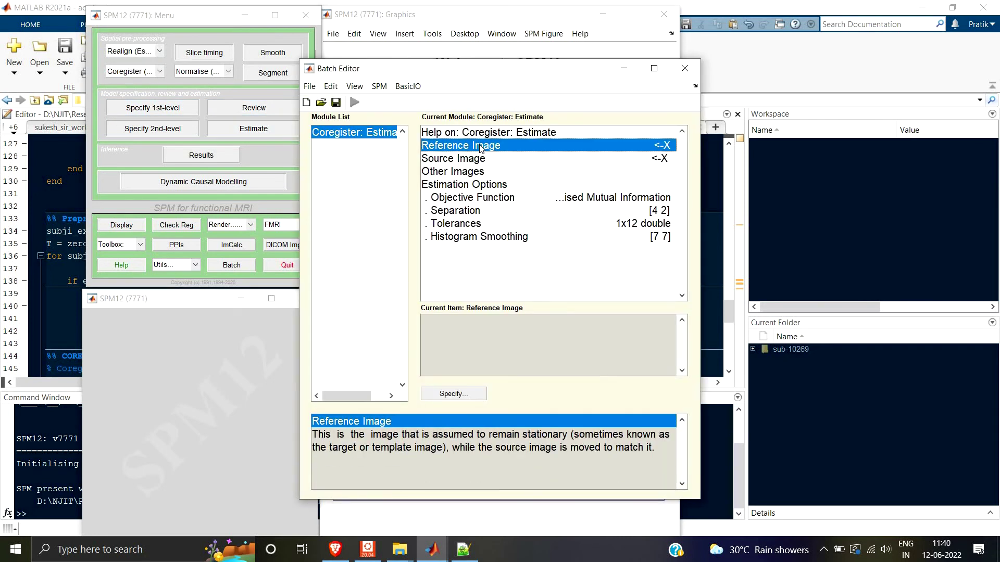
double_click(480, 146)
left_click(358, 249)
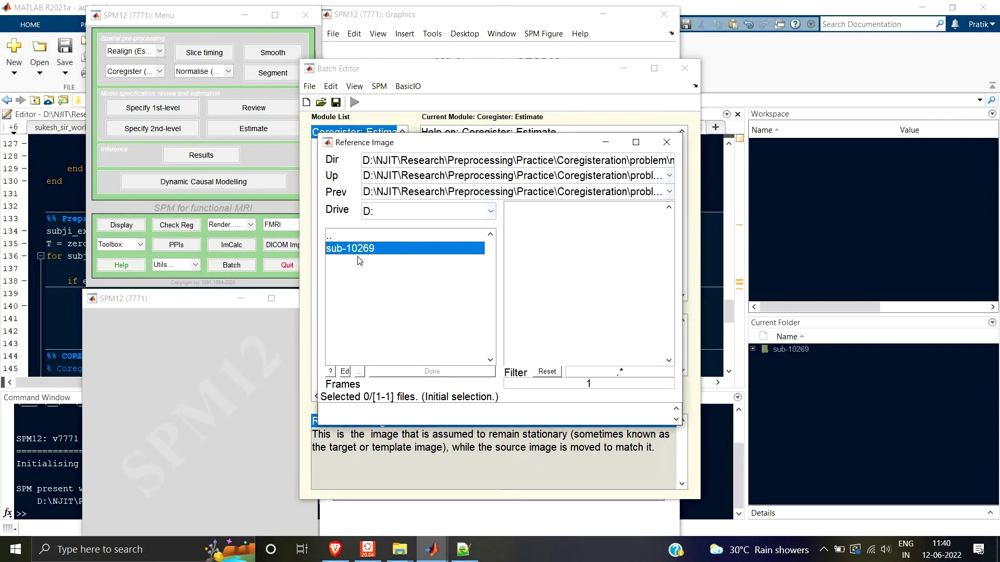
left_click(368, 252)
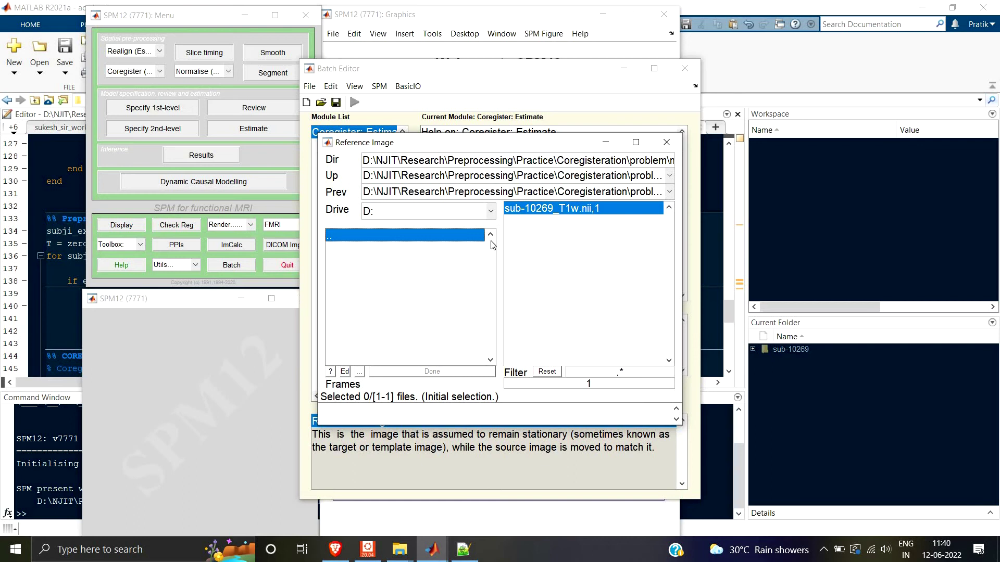
left_click(415, 237)
left_click(415, 237)
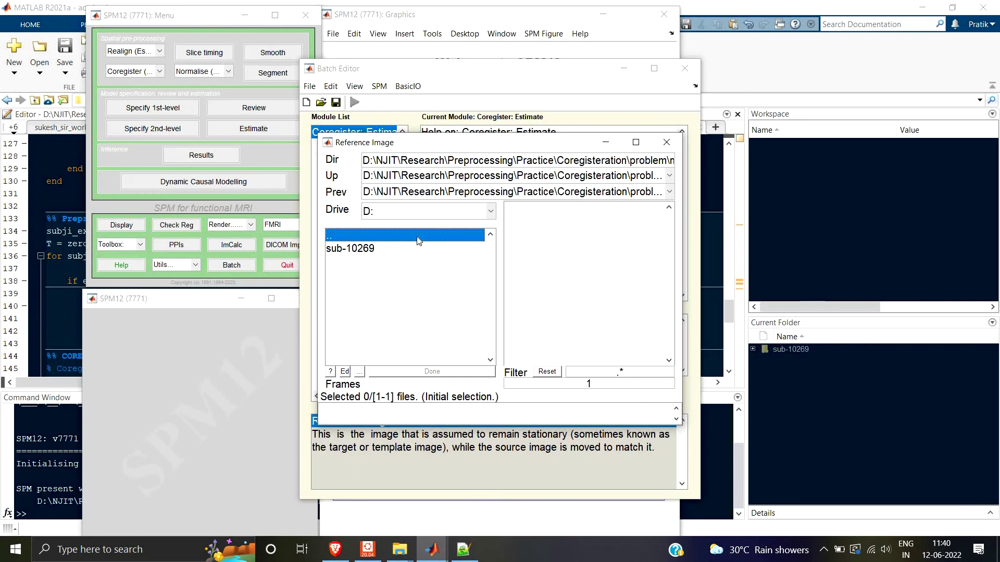
left_click(415, 237)
left_click(371, 252)
left_click(368, 250)
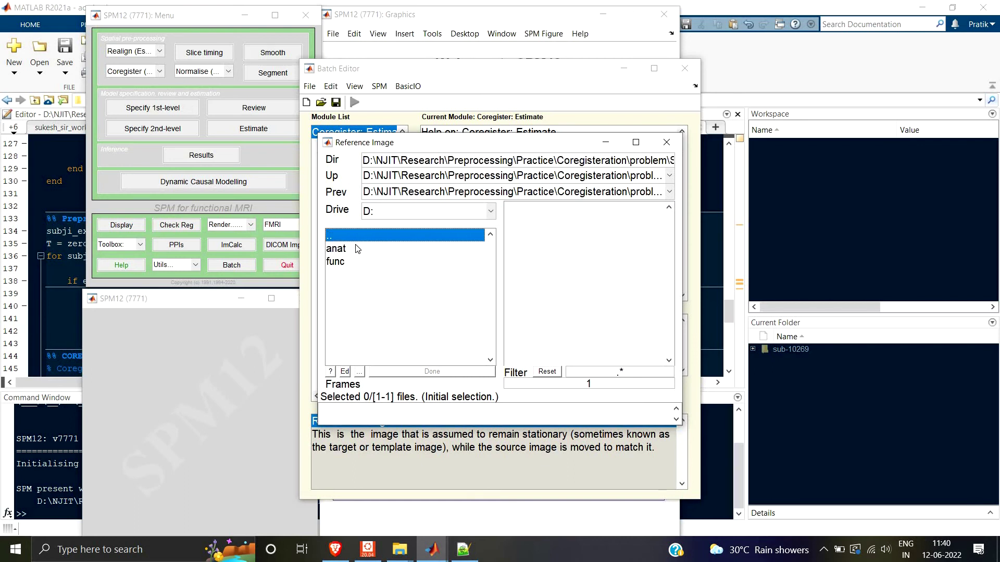
left_click(360, 249)
Choose zsub-10269_T1w.nii as the Reference Image, check its full path and accept the selection.
left_click(554, 235)
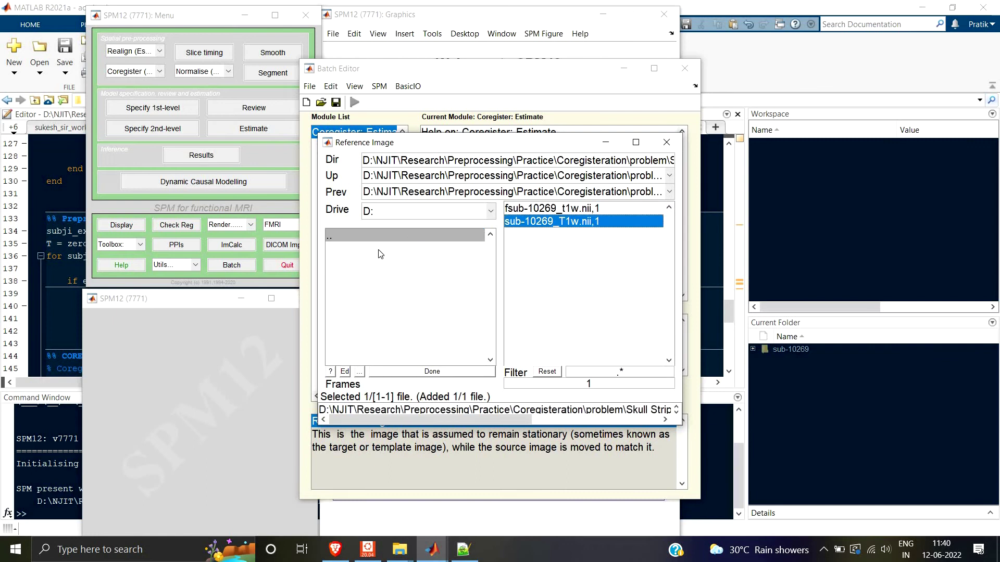
left_click(410, 236)
left_click(362, 262)
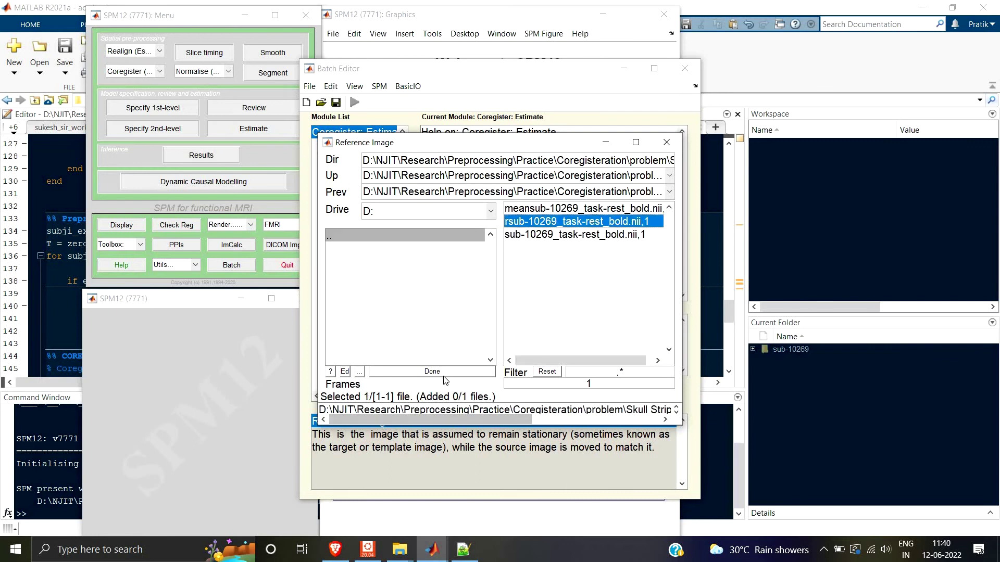
left_click_drag(508, 420, 586, 425)
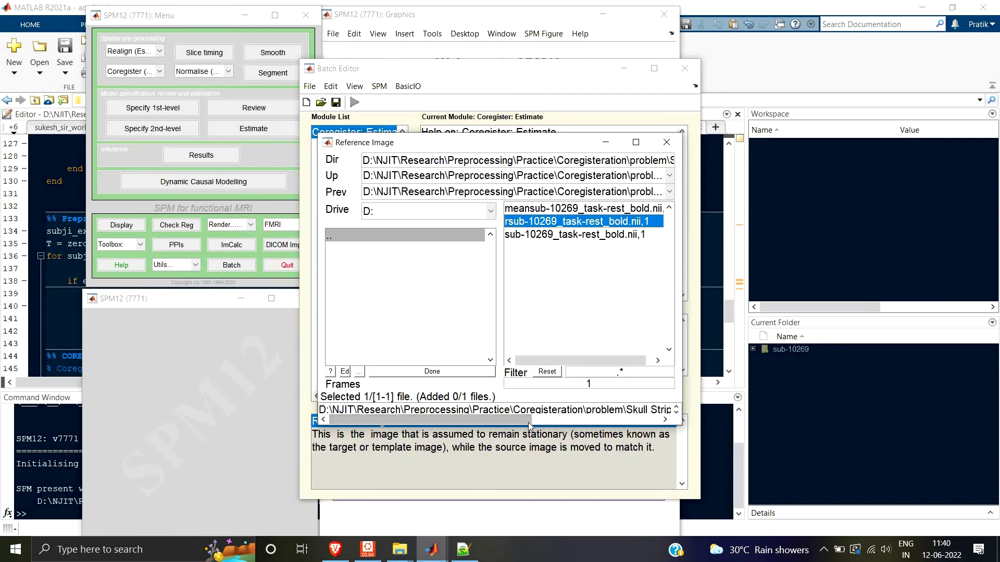
left_click_drag(521, 420, 597, 420)
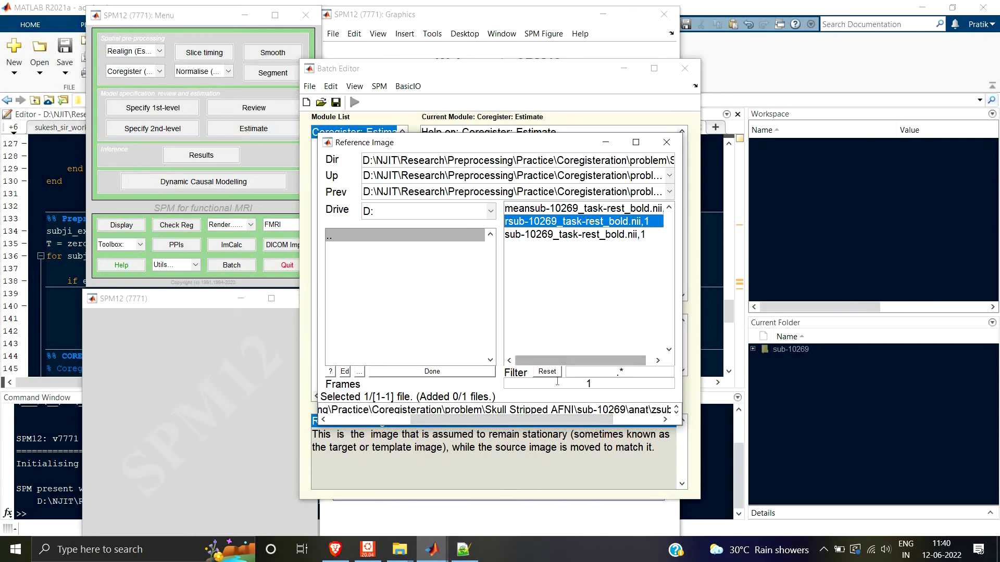
left_click_drag(593, 420, 639, 420)
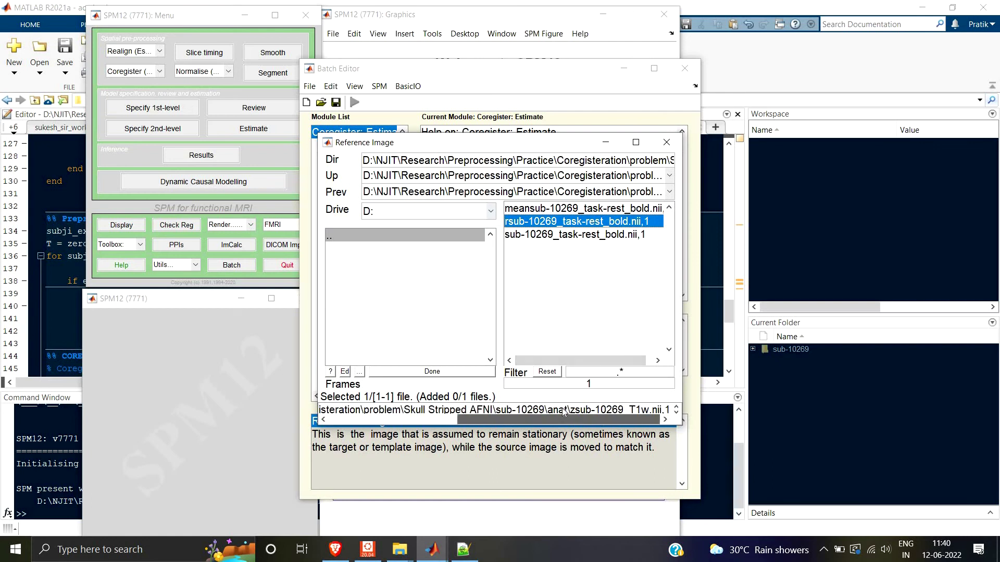
left_click(437, 372)
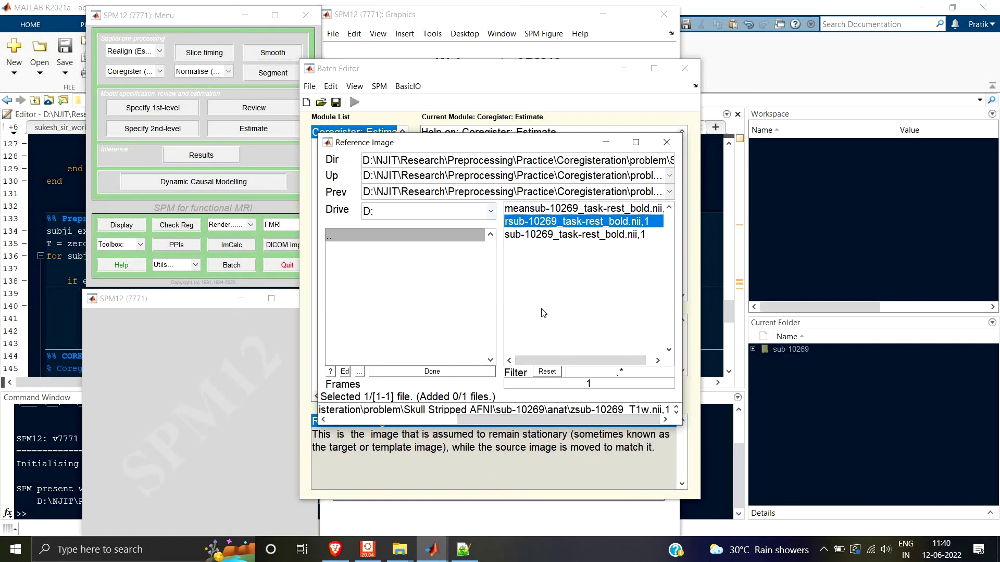
Set the Source Image to meansub-10269_task-rest_bold.nii from the func folder of Skull Stripped AFNI\sub-10269.
double_click(458, 159)
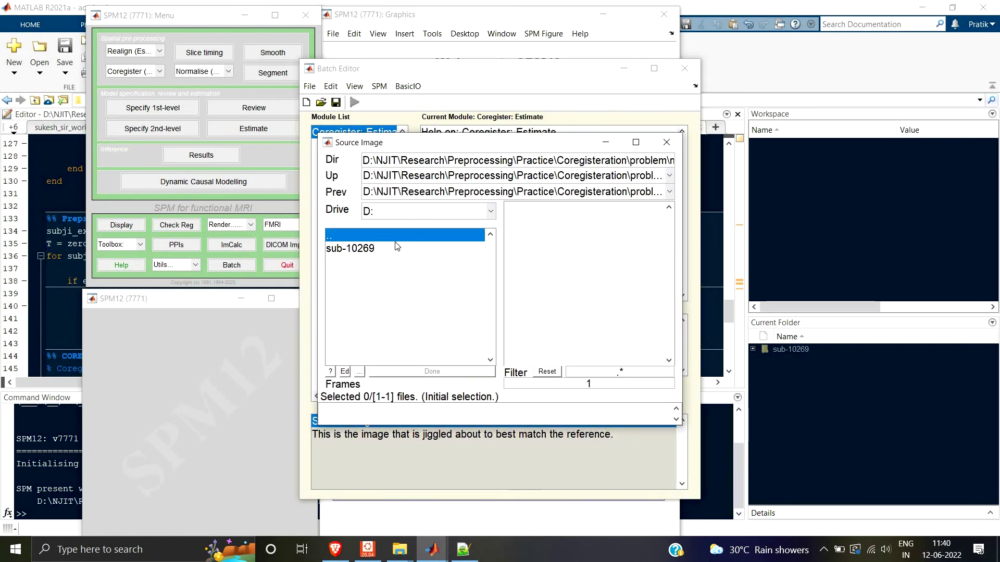
double_click(395, 237)
double_click(390, 236)
double_click(359, 288)
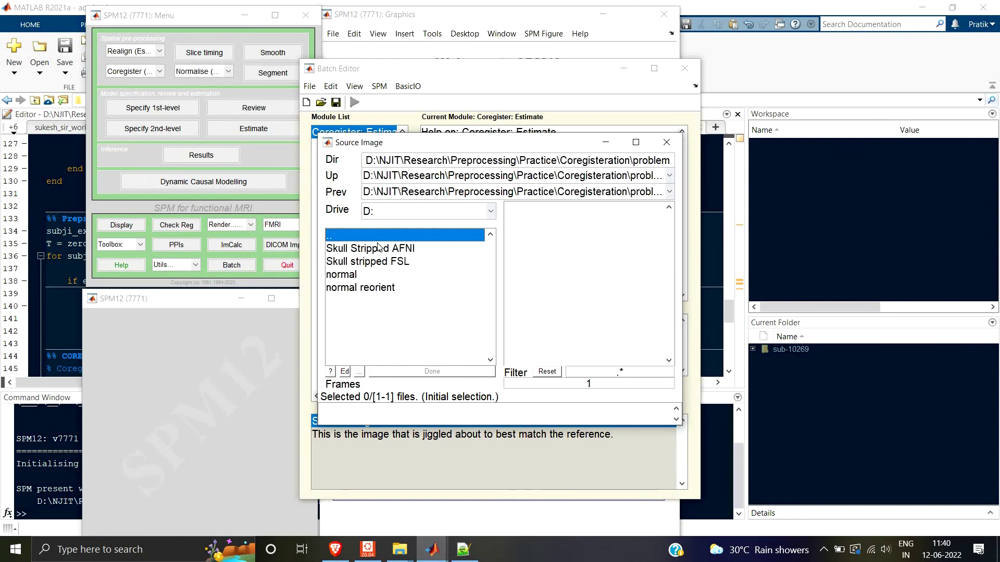
left_click(384, 249)
double_click(384, 249)
double_click(368, 254)
double_click(374, 252)
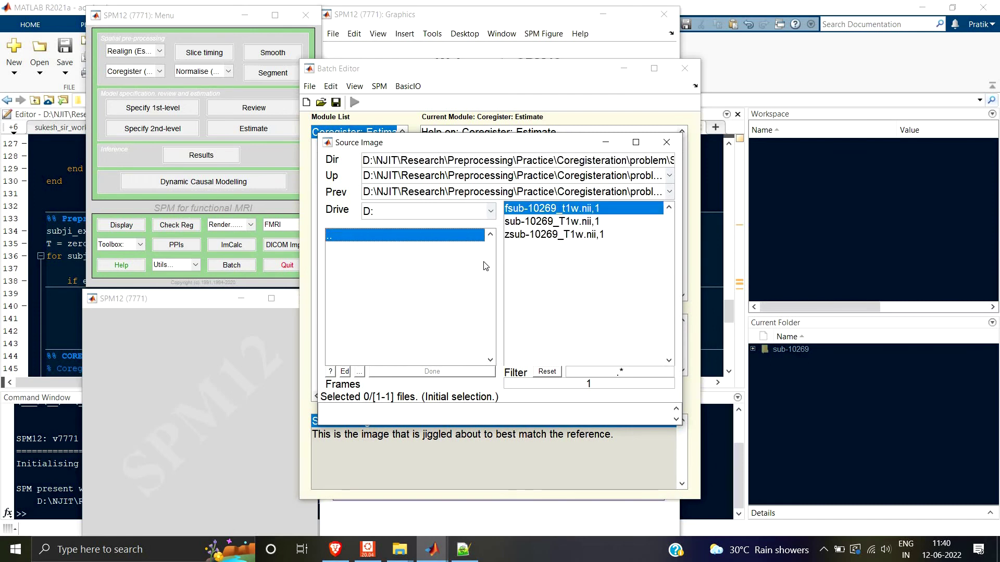
double_click(385, 237)
double_click(363, 263)
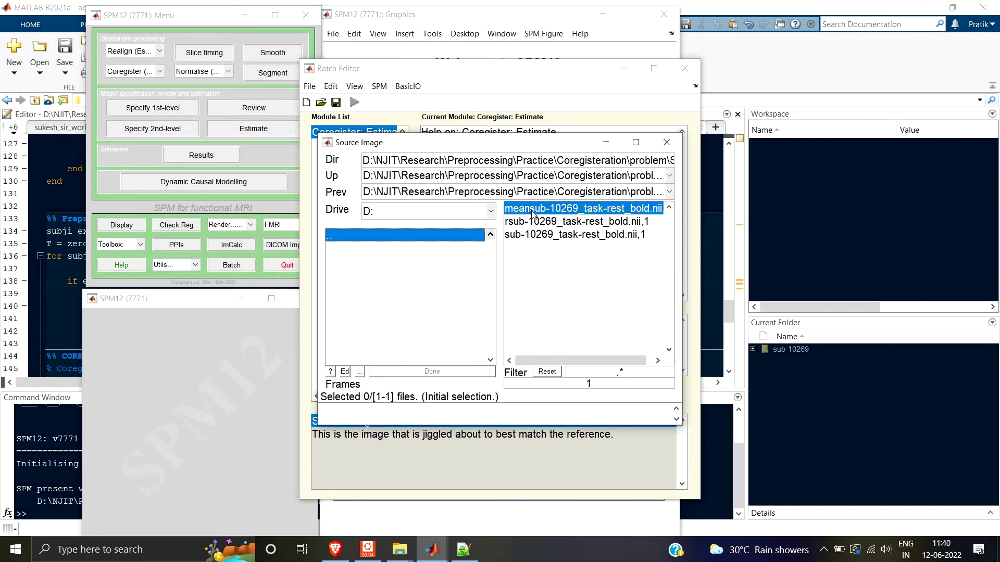
left_click(573, 209)
left_click(432, 372)
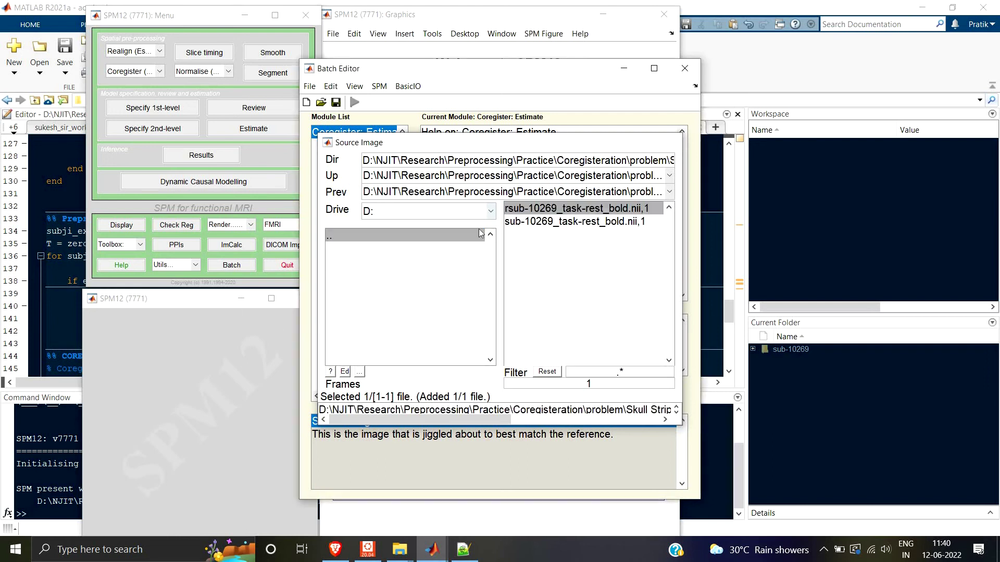
For Other Images, browse to the Skull Stripped AFNI\sub-10269 func folder and add frame 1 of rsub-10269_task-rest_bold.nii.
double_click(458, 177)
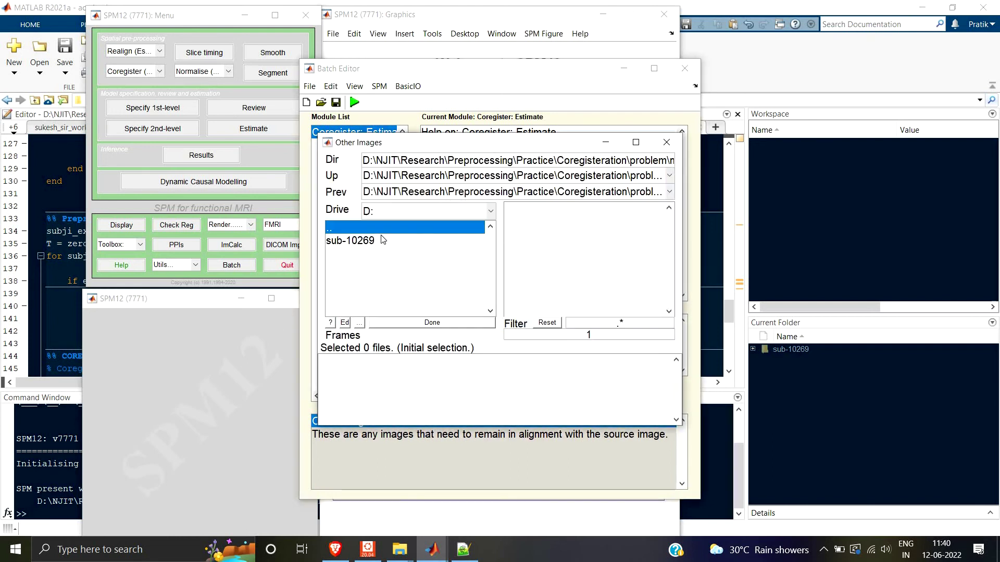
double_click(372, 243)
double_click(368, 229)
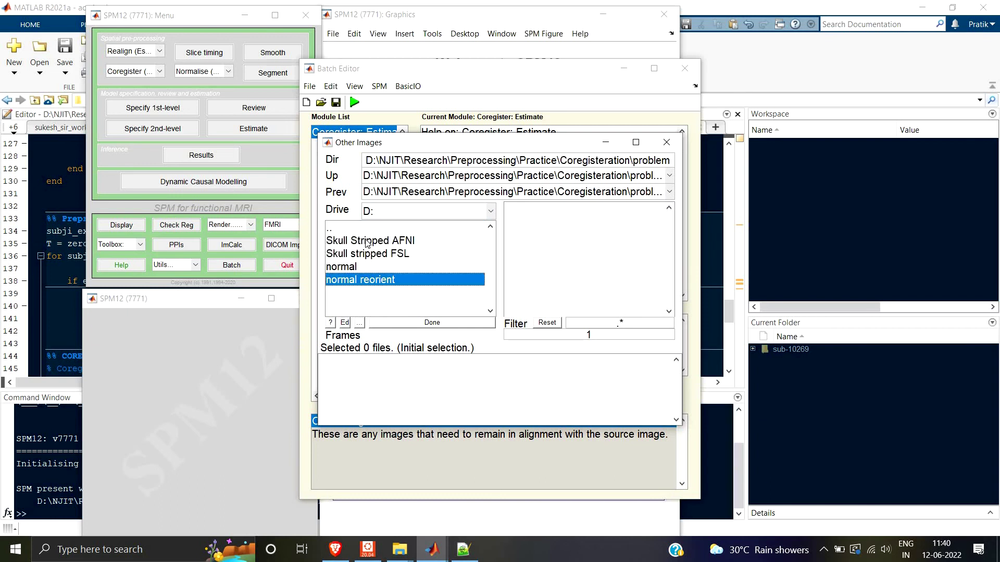
double_click(366, 243)
double_click(354, 243)
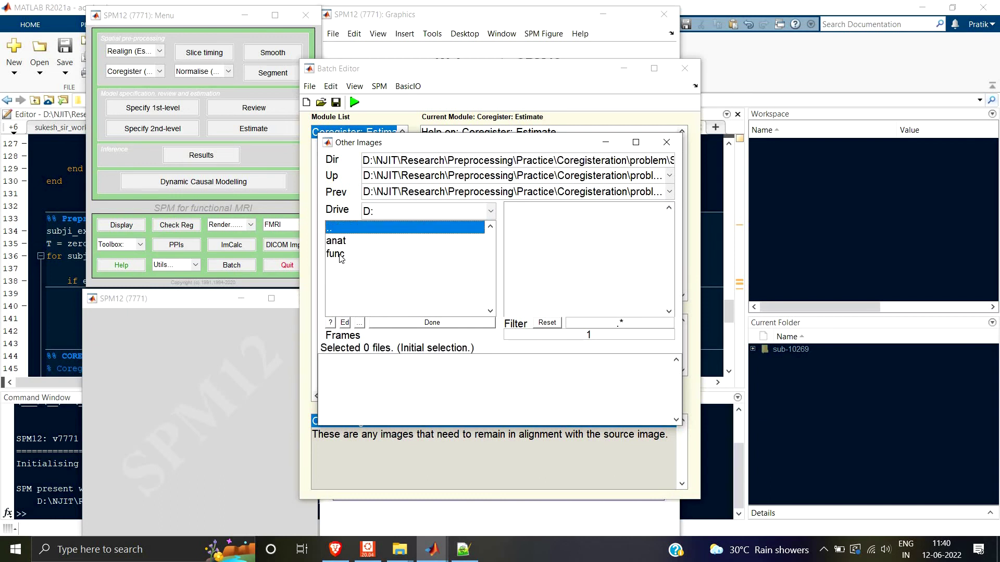
double_click(342, 256)
double_click(526, 223)
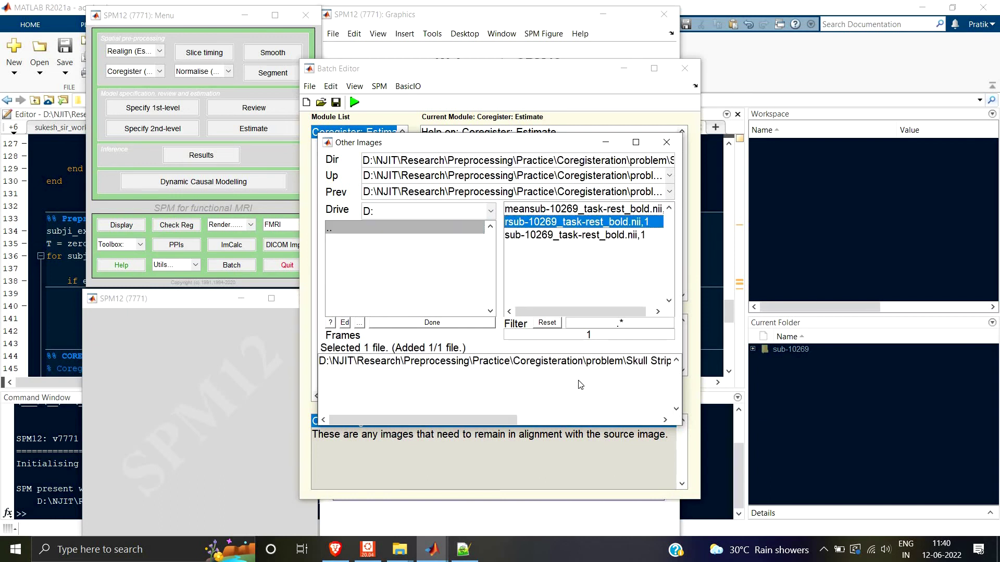
Expand the frames to 1:200, add all remaining rsub-10269_task-rest_bold.nii volumes to Other Images and accept the selection.
left_click(636, 335)
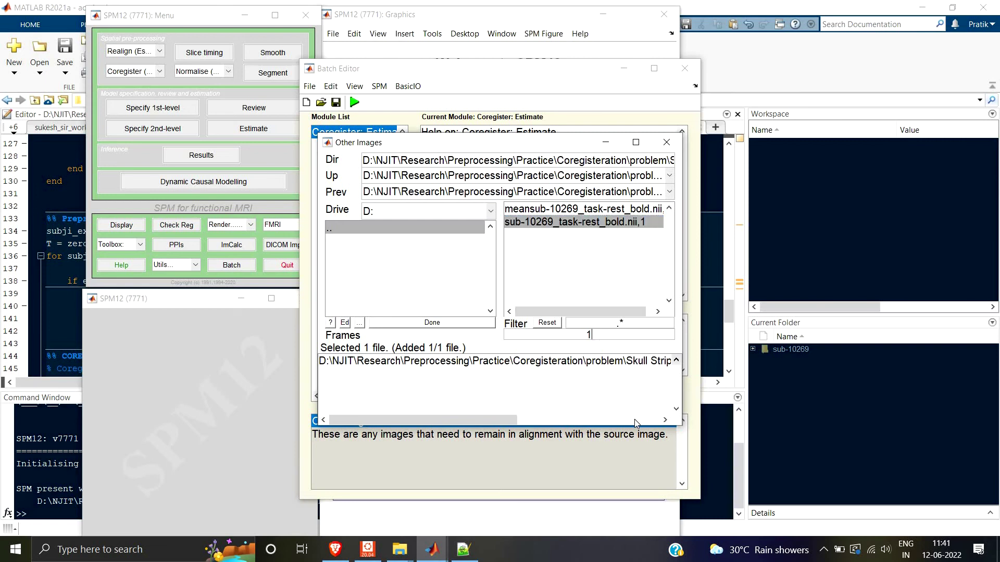
type(":200")
key("Return")
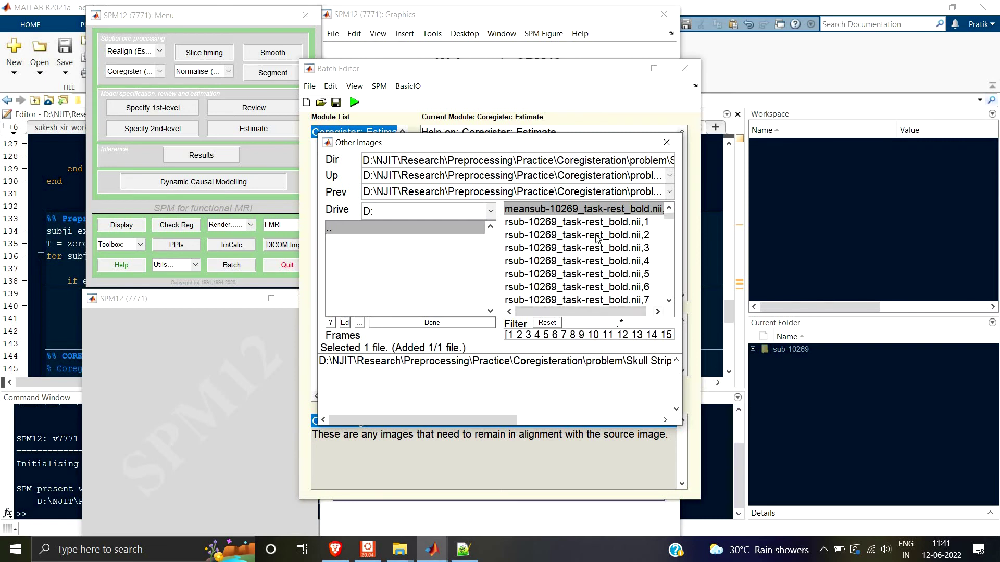
left_click(597, 235)
scroll(598, 237, "down", 20)
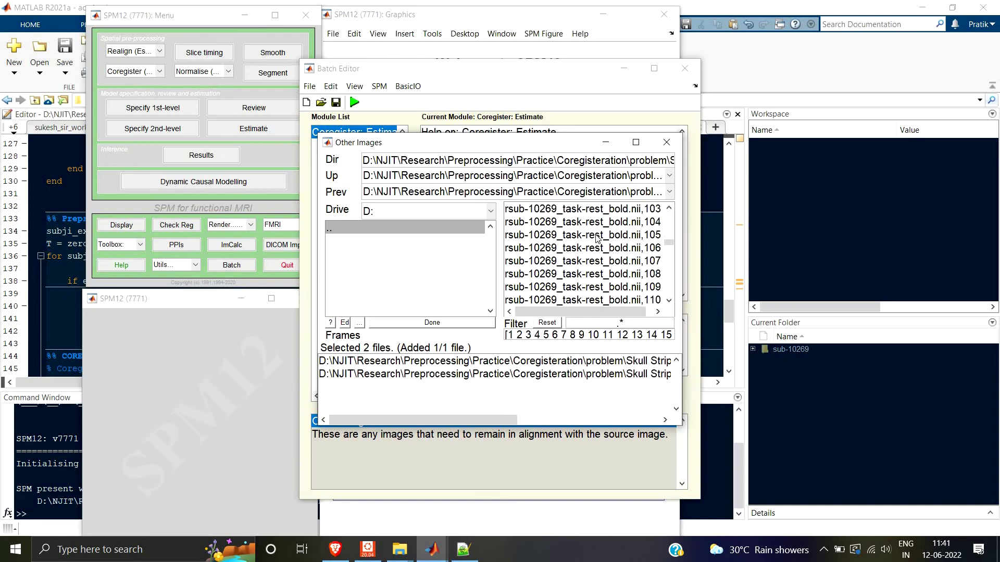
scroll(597, 239, "down", 20)
scroll(597, 239, "up", 7)
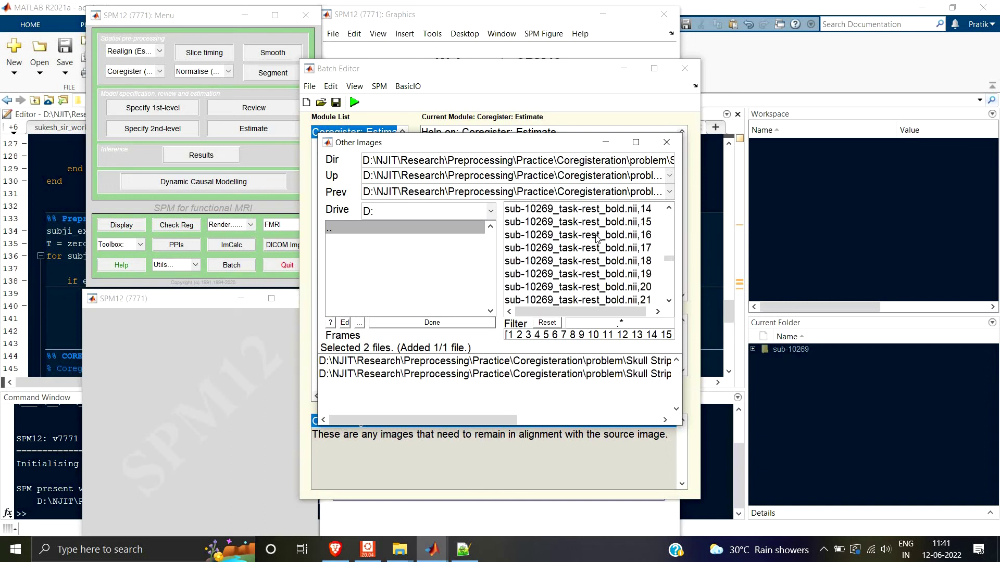
scroll(598, 245, "up", 6)
left_click(582, 261, "shift")
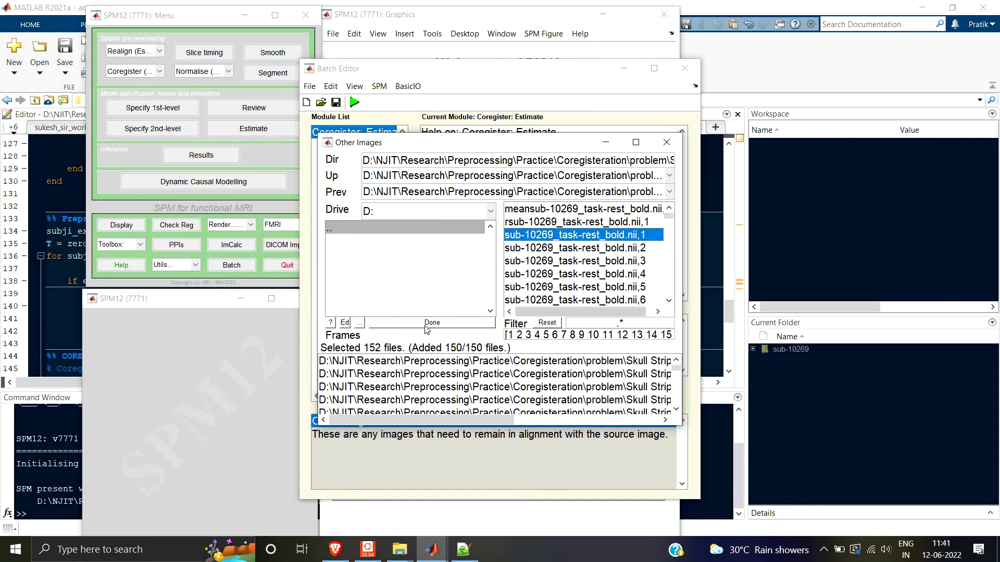
left_click(428, 326)
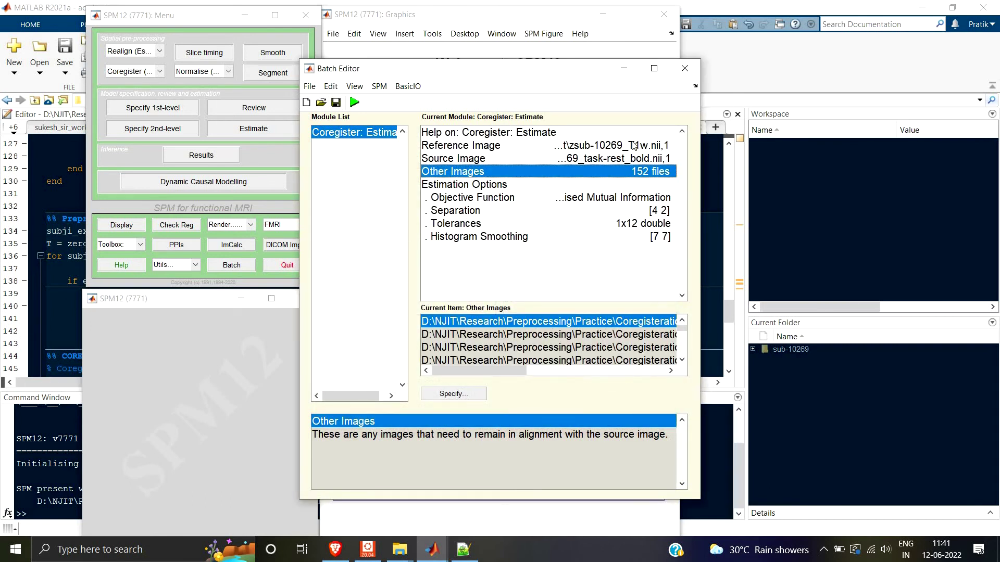
Set Histogram Smoothing to 5 5, run the coregistration batch and move the Batch Editor off the results graphics.
left_click(499, 237)
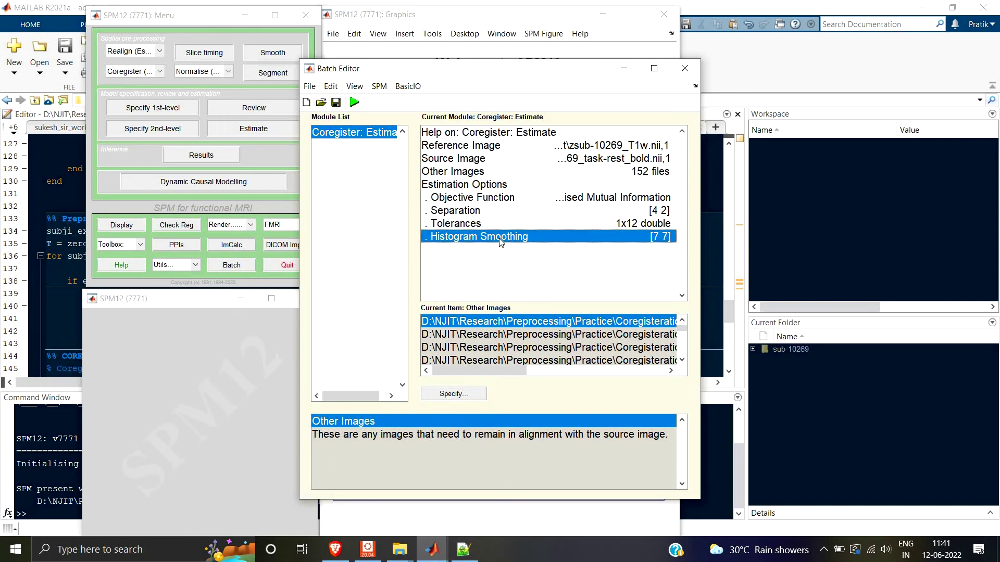
left_click(442, 394)
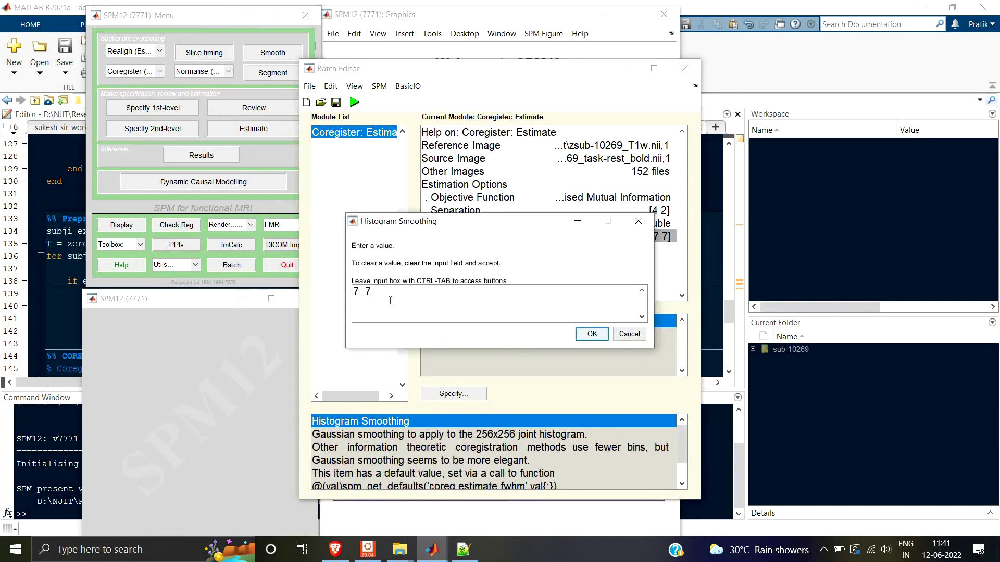
key("BackSpace")
key("BackSpace")
type("5 5")
left_click(591, 334)
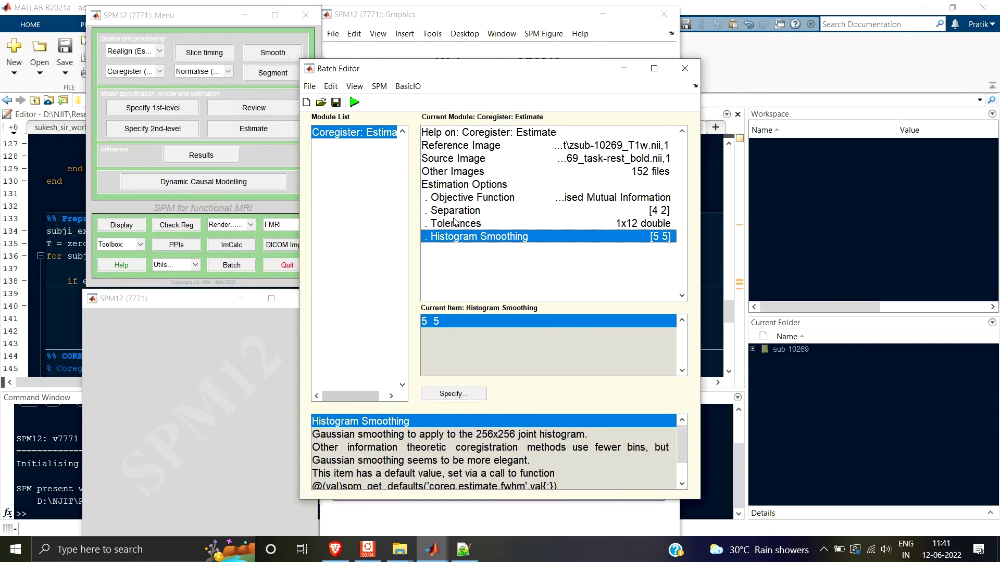
left_click(354, 102)
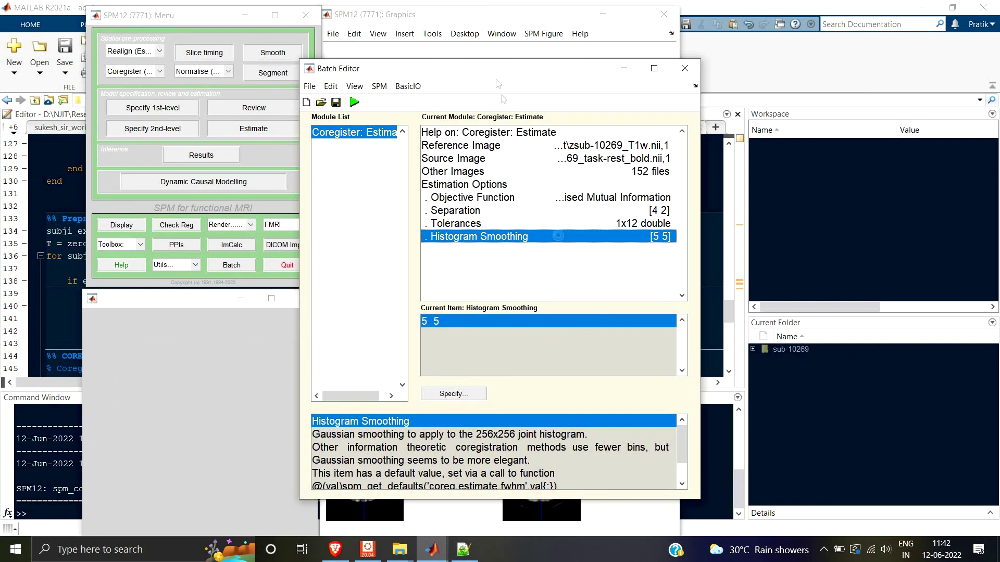
left_click_drag(514, 73, 894, 86)
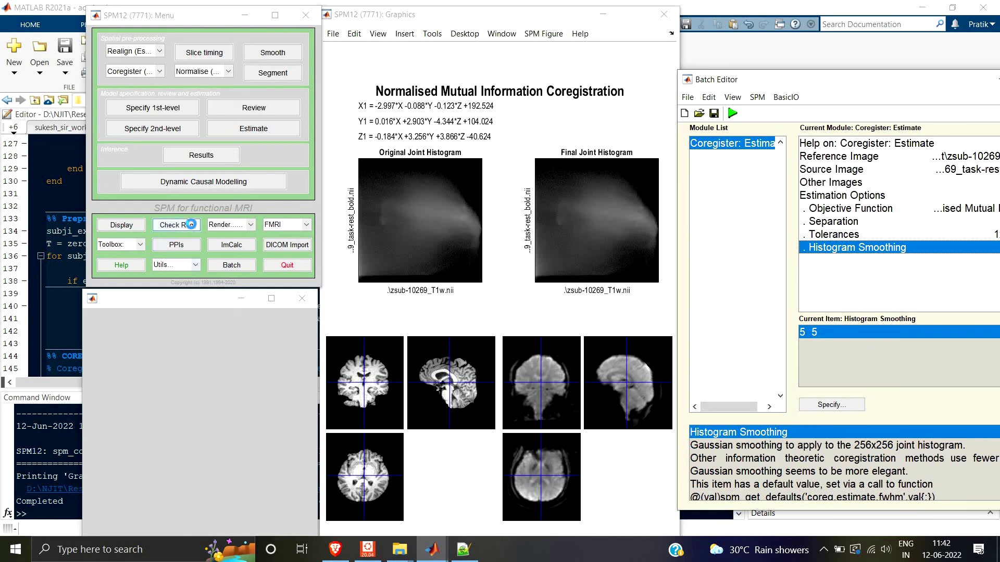
Check the registration of the anatomical T1 from Skull Stripped AFNI\sub-10269 against frame 1 of its rsub-10269_task-rest_bold.nii.
left_click(192, 224)
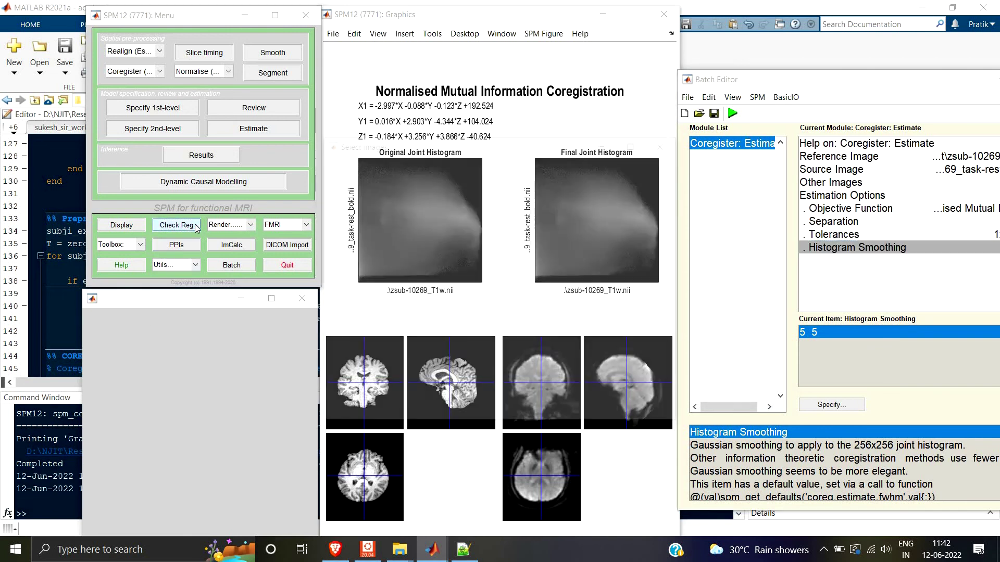
left_click(390, 228)
left_click(373, 241)
left_click(373, 241)
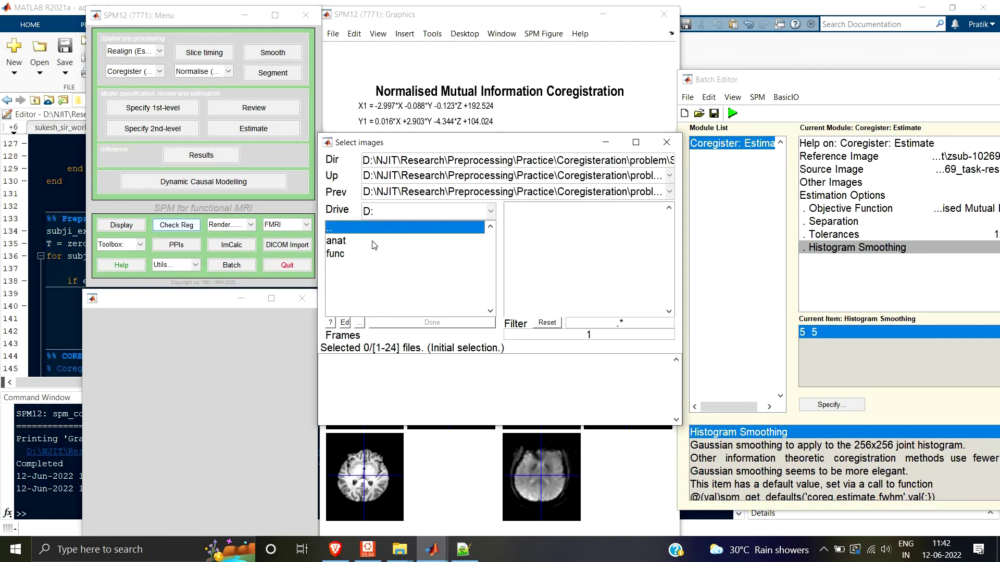
left_click(373, 241)
left_click(547, 235)
left_click(395, 228)
left_click(373, 253)
left_click(547, 235)
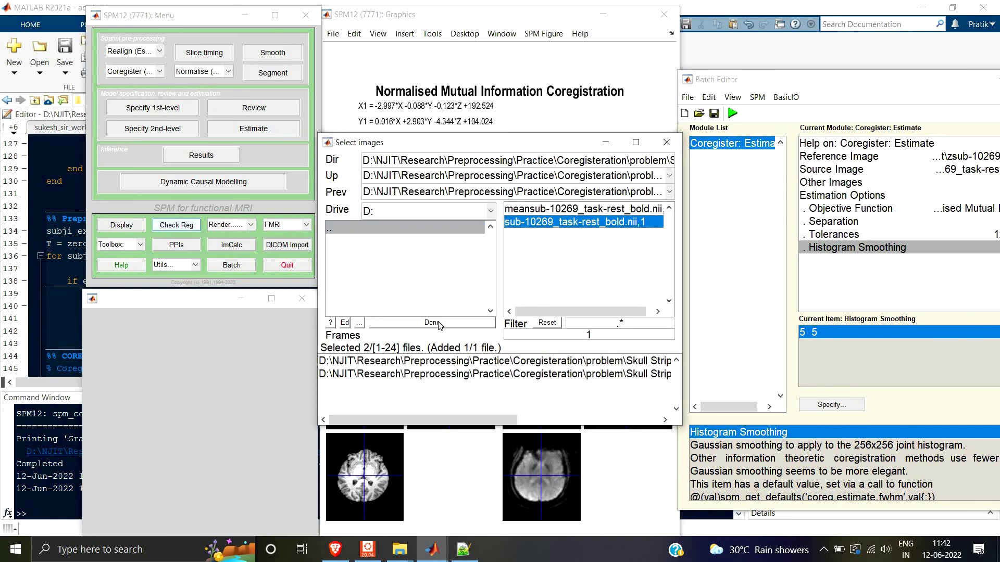
left_click(432, 322)
Display the functional image's contour onto all but the current image and examine its fit to the AFNI-stripped T1 around the ventricles.
right_click(539, 360)
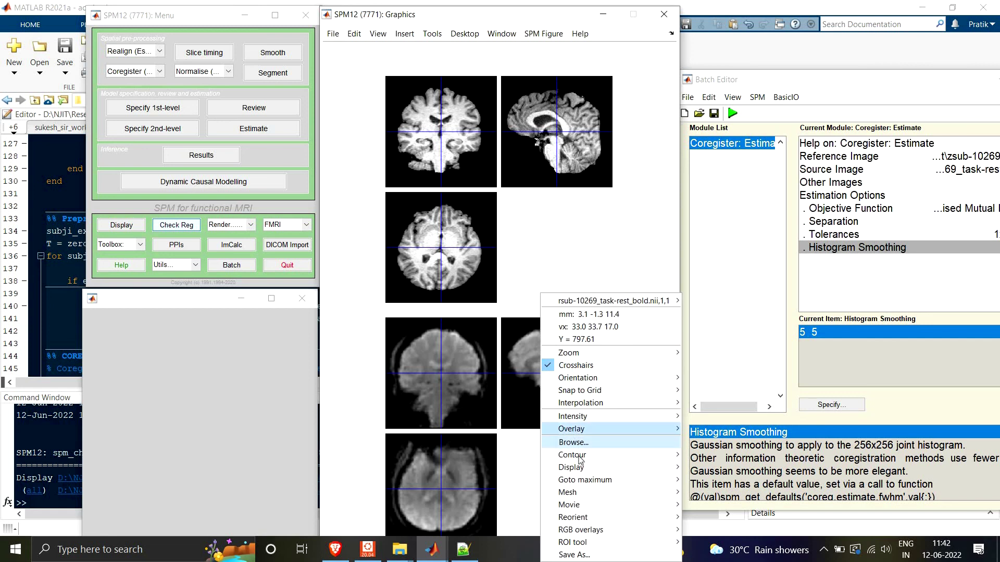
mouse_move(573, 455)
mouse_move(719, 454)
left_click(771, 469)
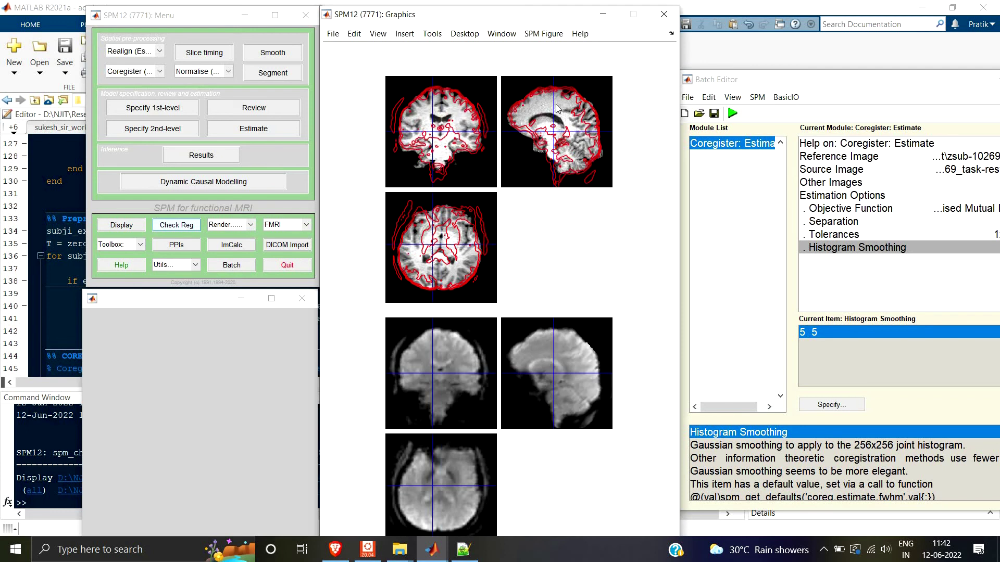
left_click(559, 121)
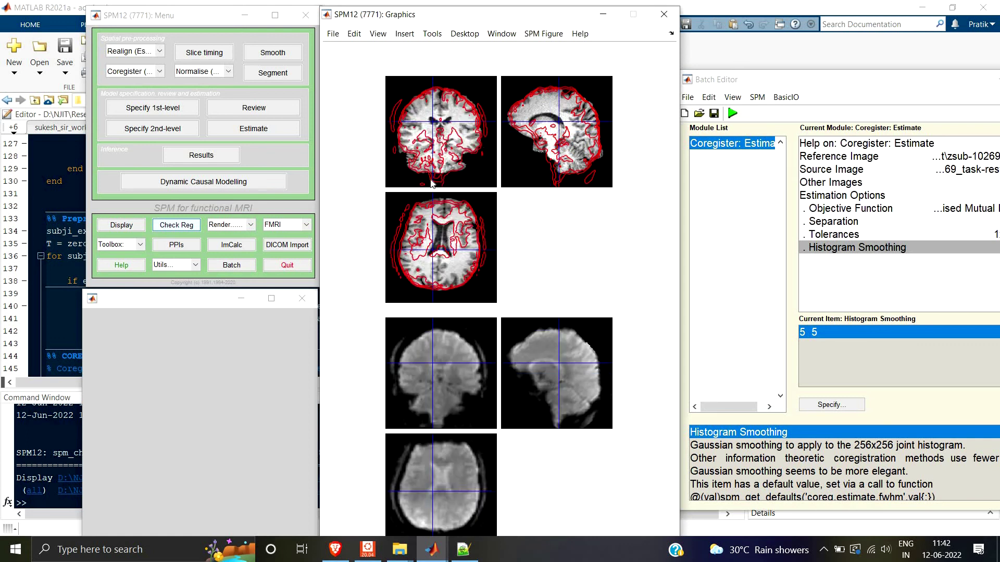
left_click(438, 131)
left_click(434, 126)
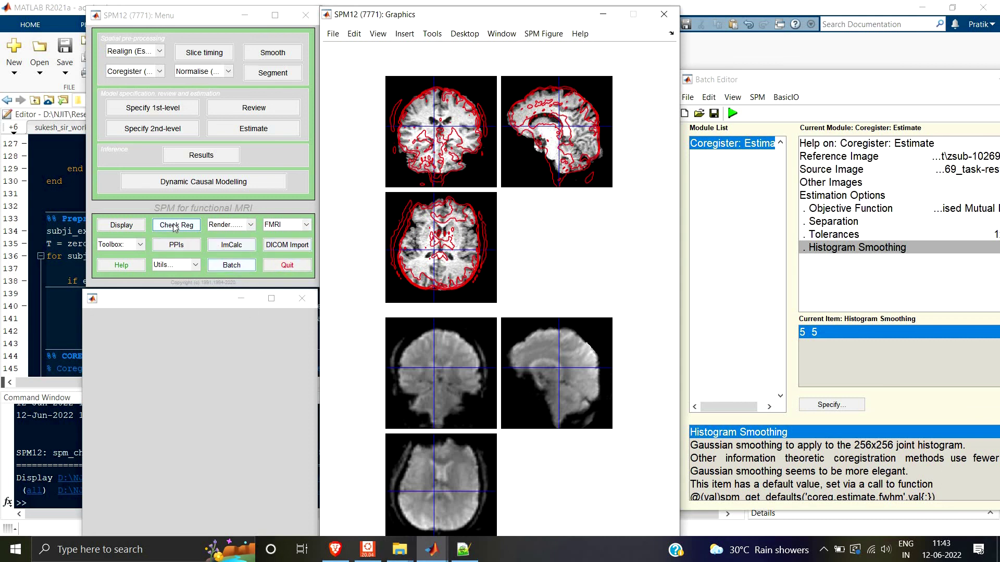
Check the registration of bsub-10269_T1w.nii against frame 1 of rsub-10269_task-rest_bold.nii, both from the Skull stripped FSL sub-10269 folders.
left_click(388, 227)
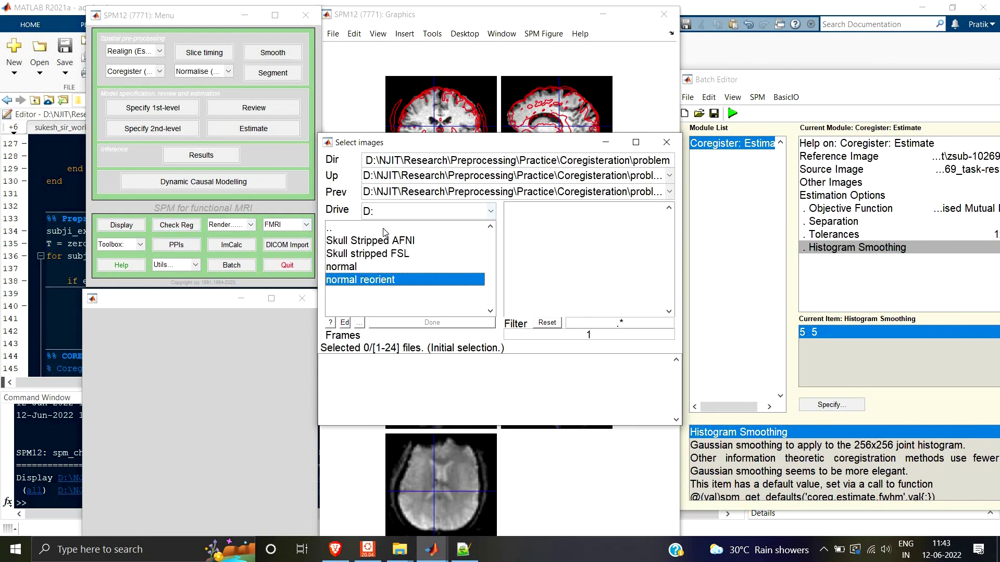
left_click(385, 229)
left_click(354, 281)
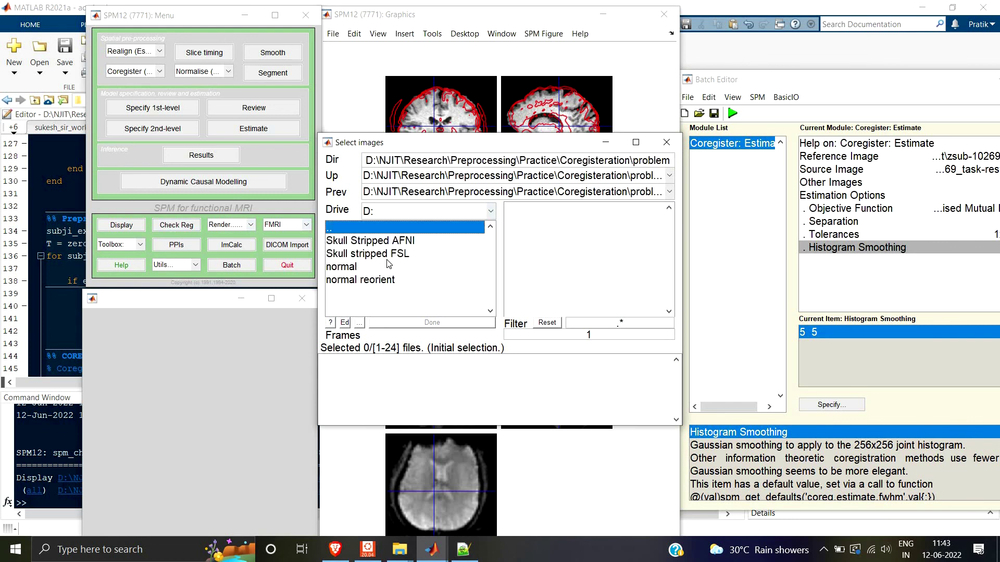
left_click(353, 251)
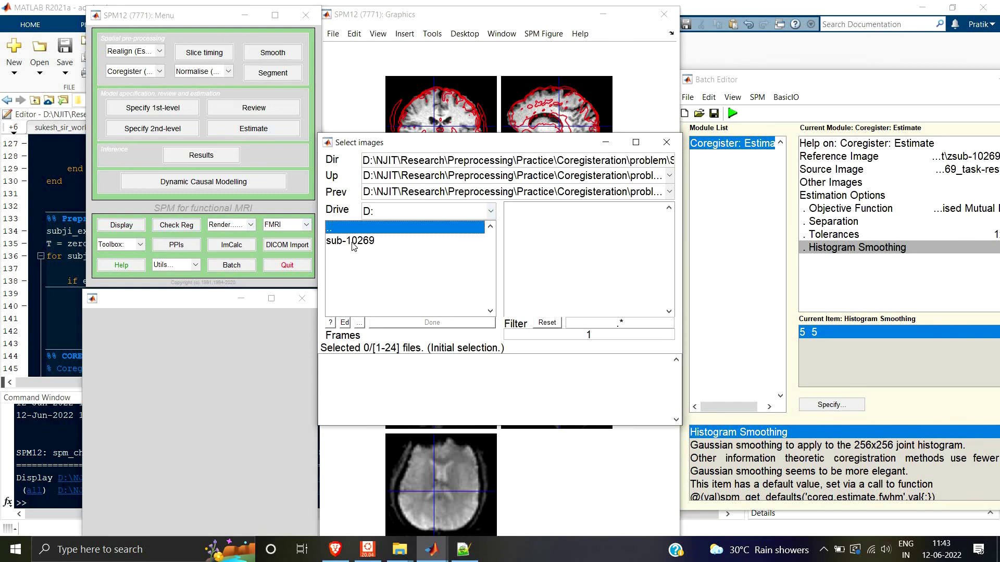
left_click(352, 243)
left_click(346, 243)
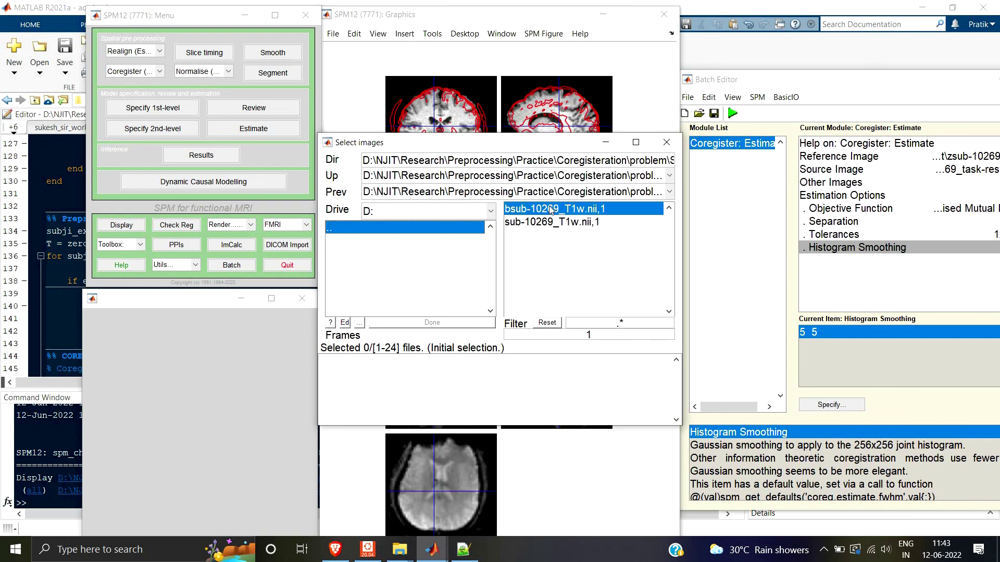
left_click(551, 211)
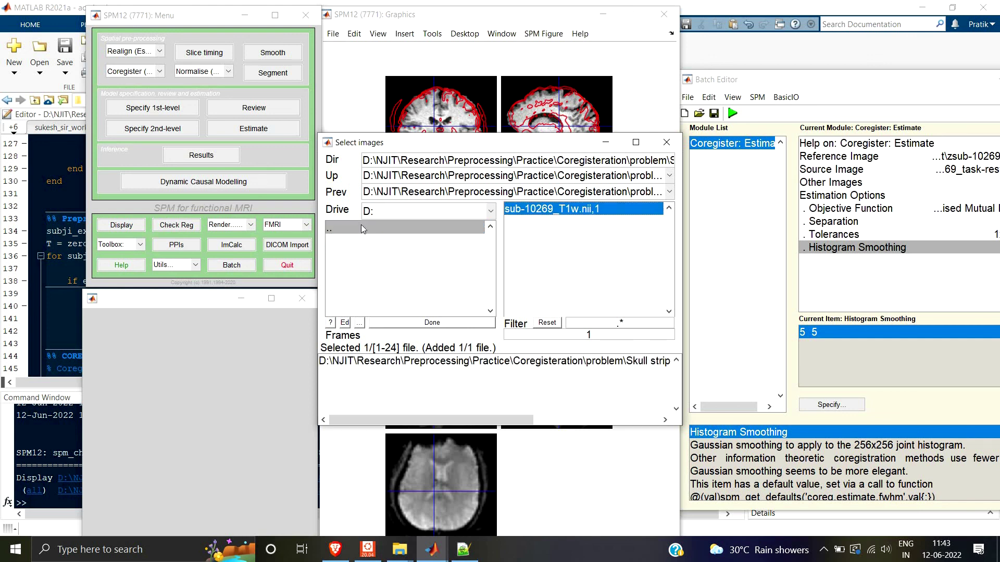
left_click(361, 228)
left_click(365, 252)
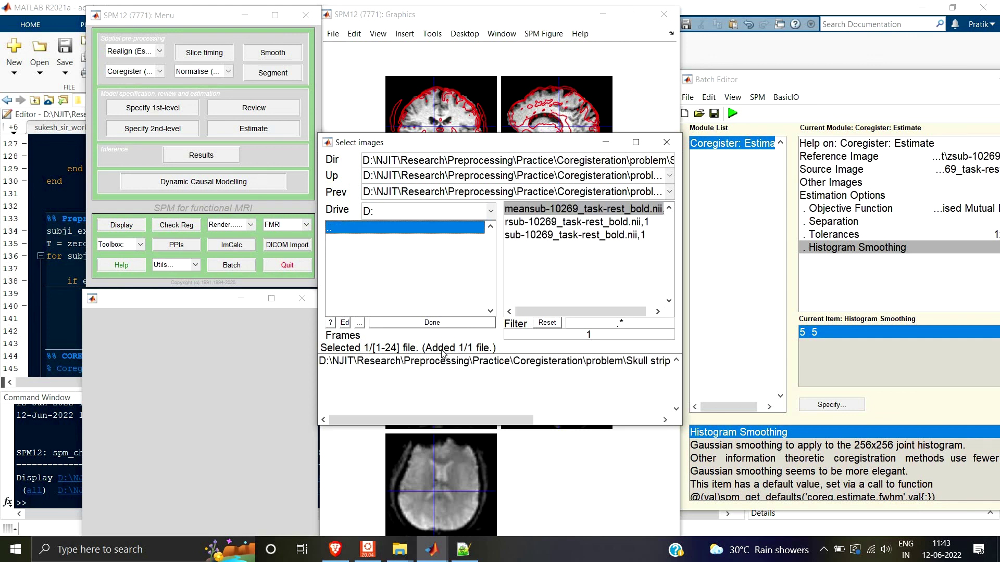
left_click(542, 222)
left_click(477, 324)
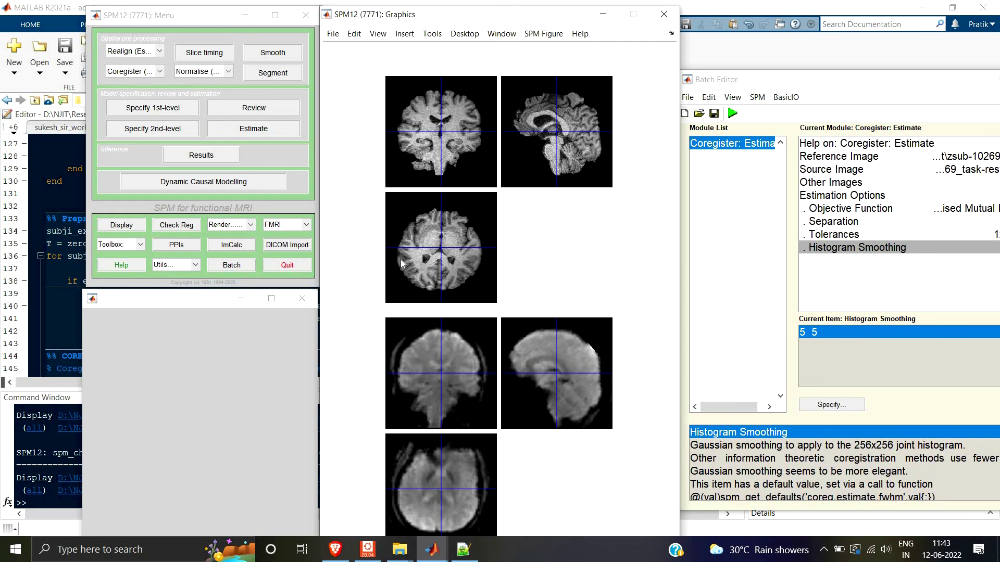
Display the contour of rsub-10269_task-rest_bold.nii onto all but the current image, using the FSL-stripped T1 as background.
right_click(459, 390)
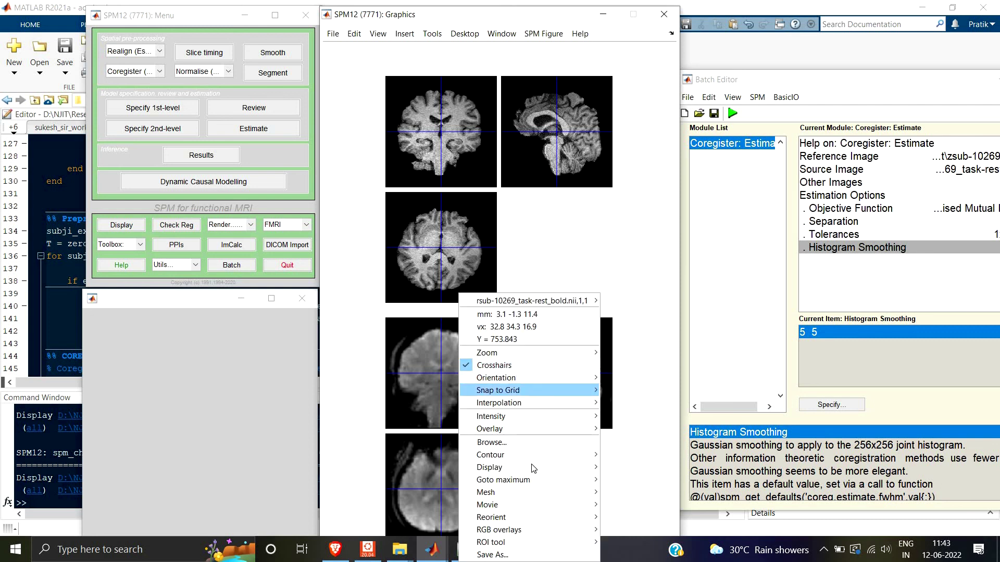
mouse_move(542, 455)
mouse_move(658, 455)
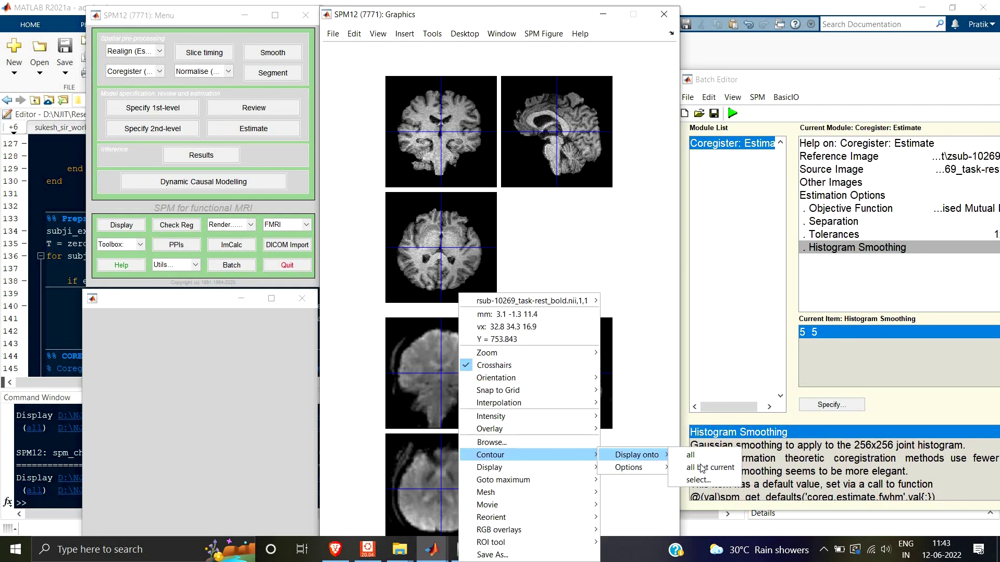
left_click(696, 467)
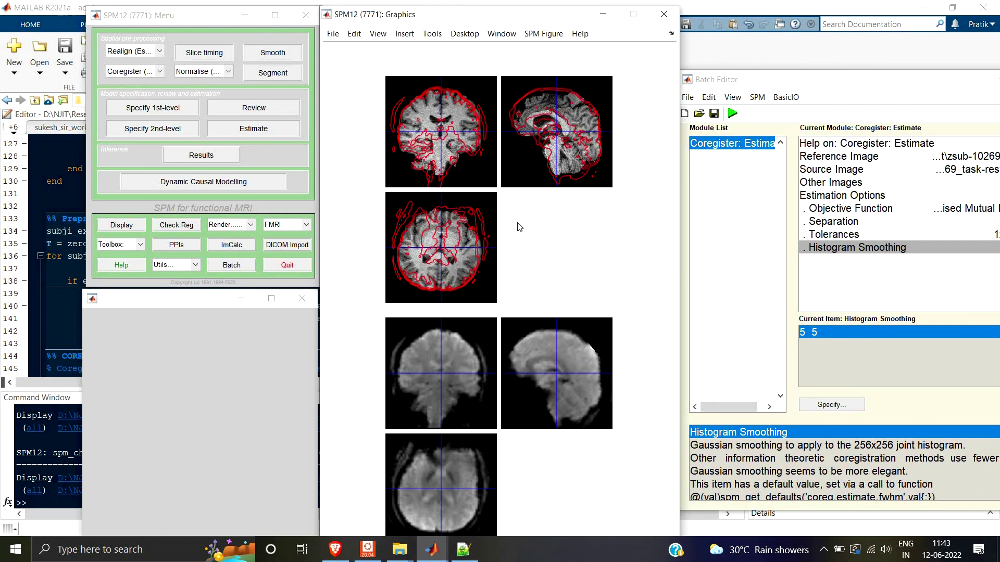
Move the crosshair through several brain locations to examine how the functional contours fit the FSL-stripped T1's ventricles and outer edge.
left_click(437, 125)
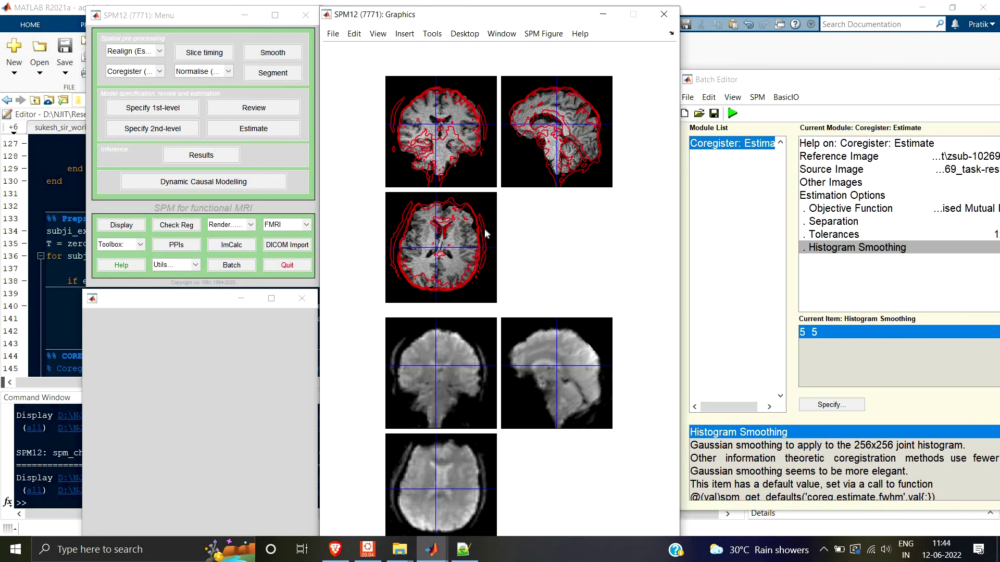
left_click(427, 361)
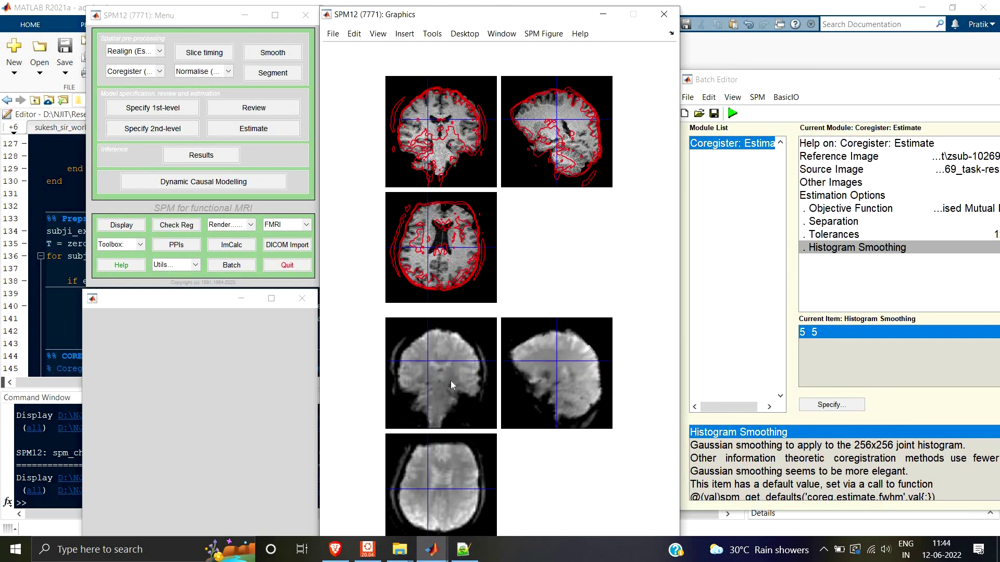
left_click(444, 364)
left_click(434, 353)
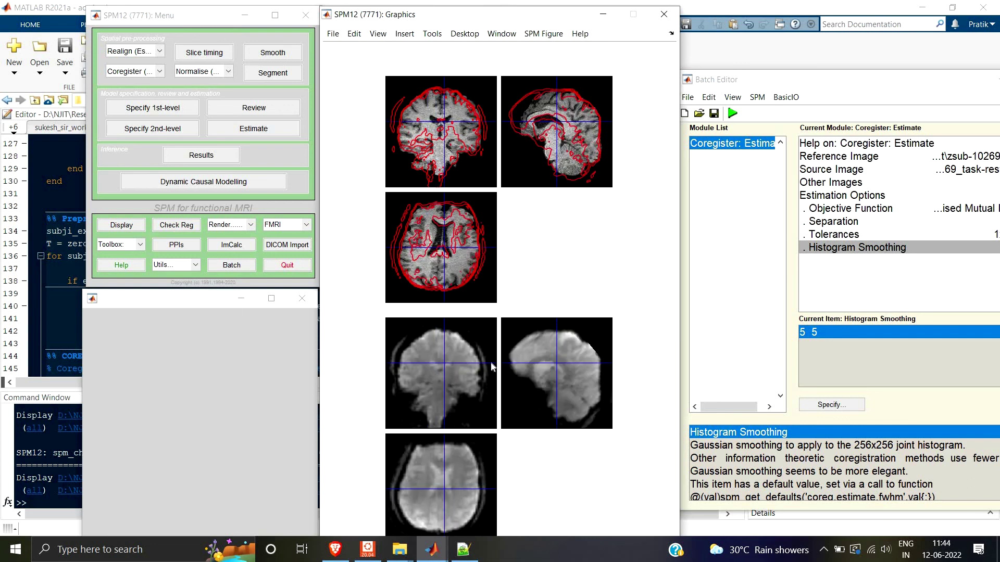
left_click(568, 374)
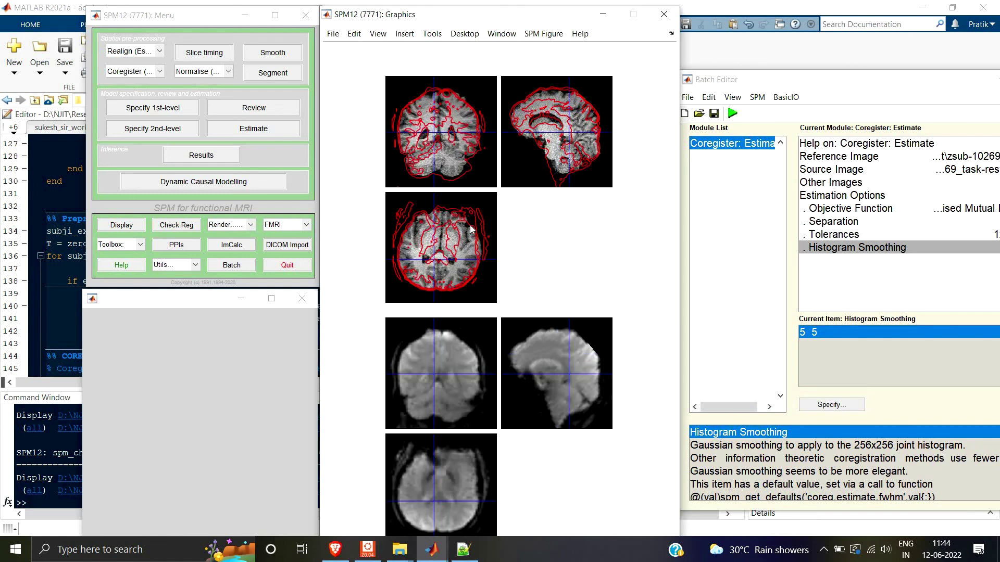
left_click(437, 376)
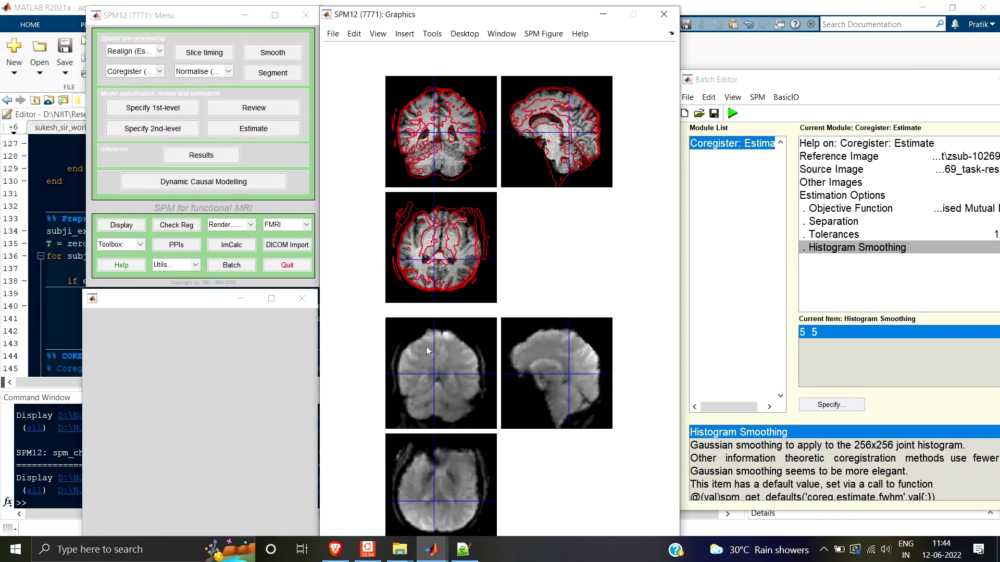